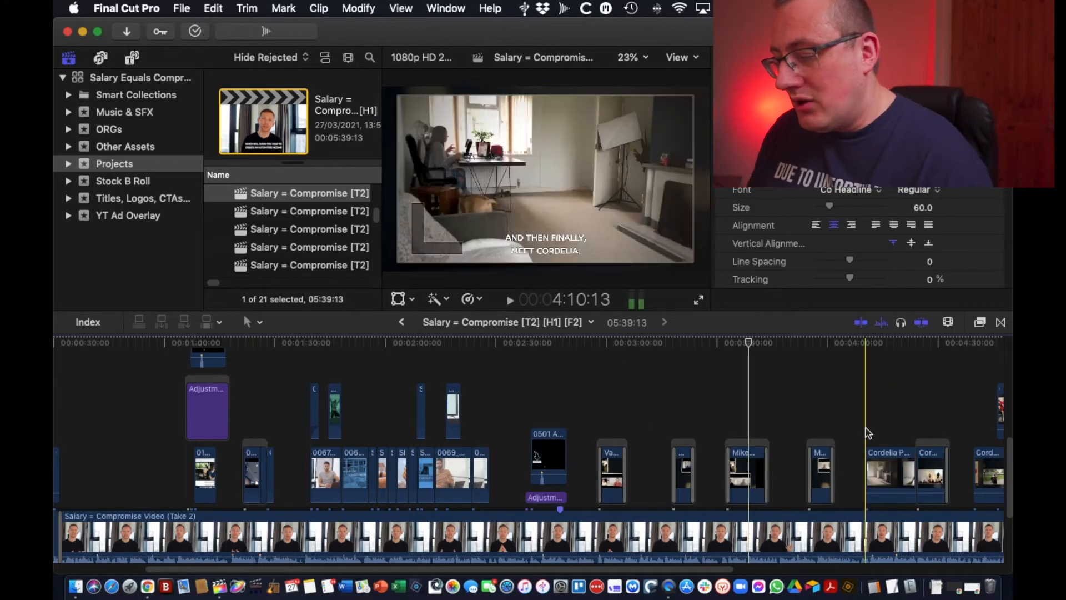
Step: Open the project Salary = Compromise [T2] [H5] [F1] from the Projects event
scroll(833, 438, "right", 5)
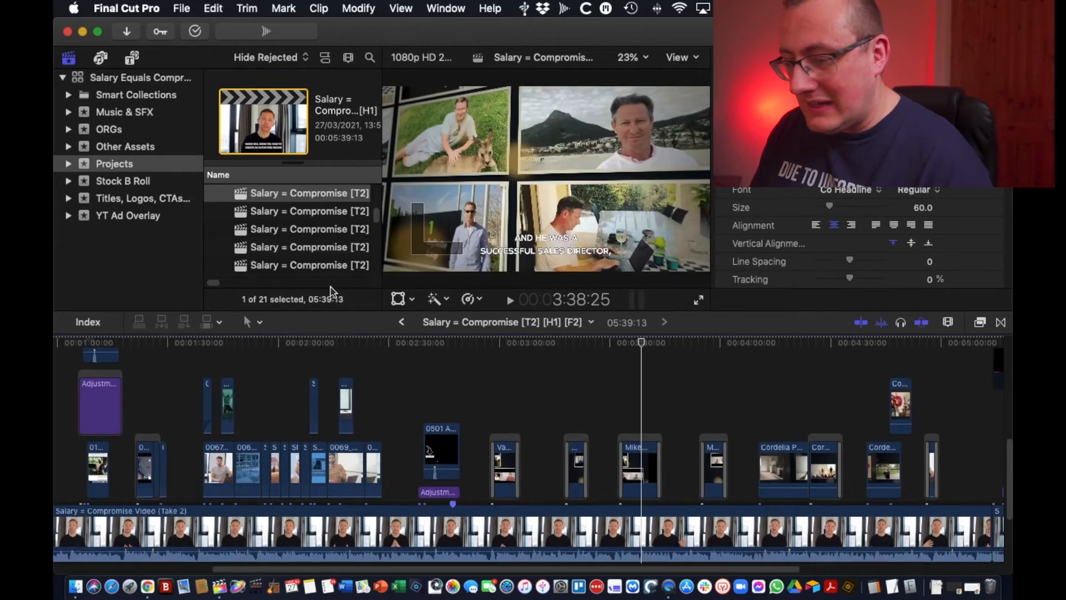
scroll(285, 188, "up", 3)
scroll(286, 191, "right", 3)
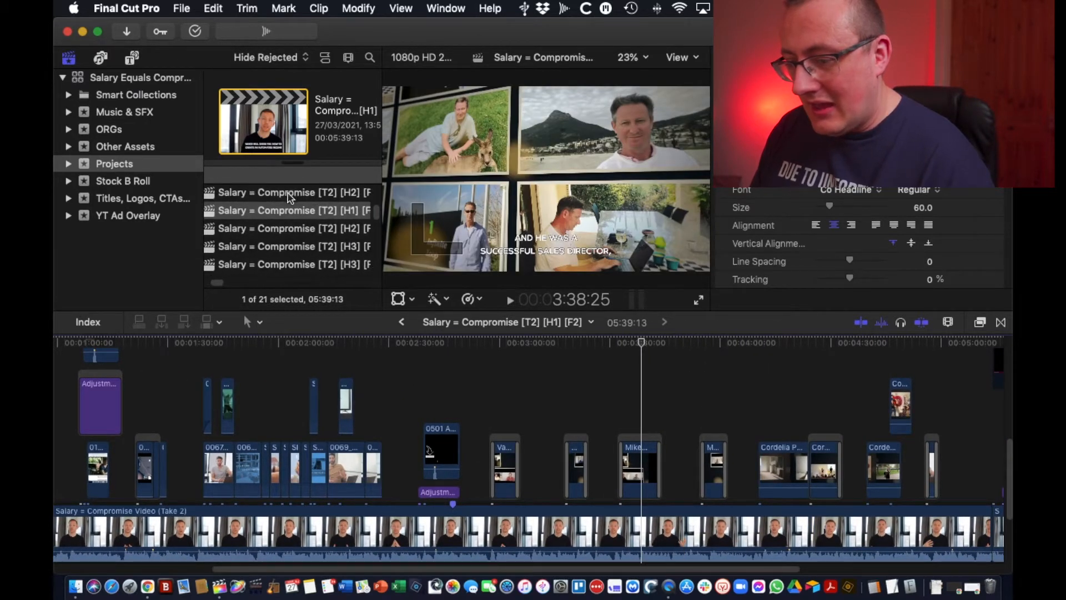
scroll(288, 197, "up", 2)
scroll(289, 196, "right", 1)
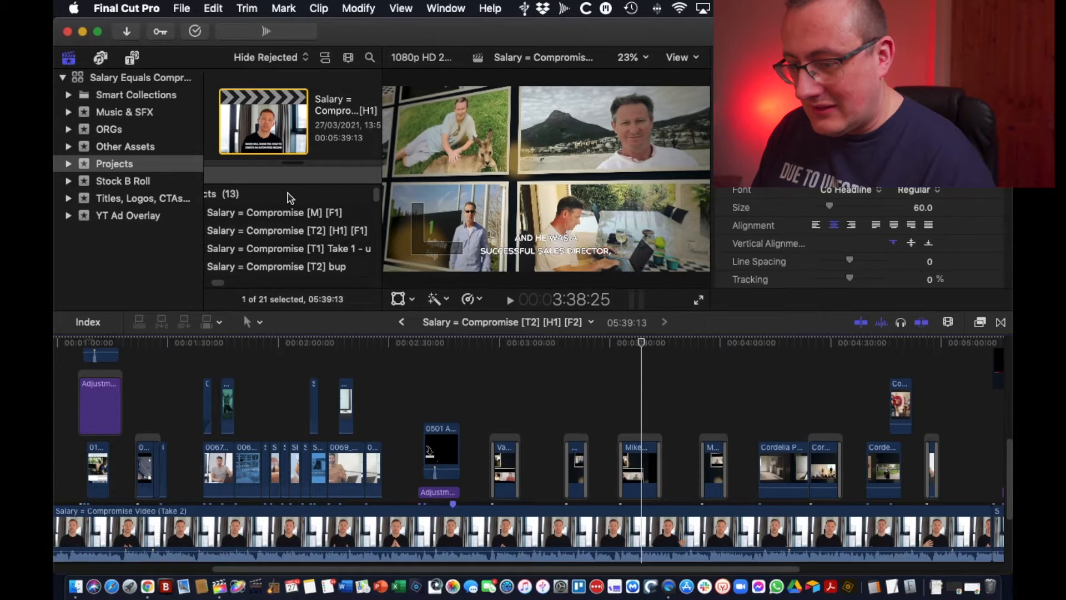
scroll(283, 222, "down", 3)
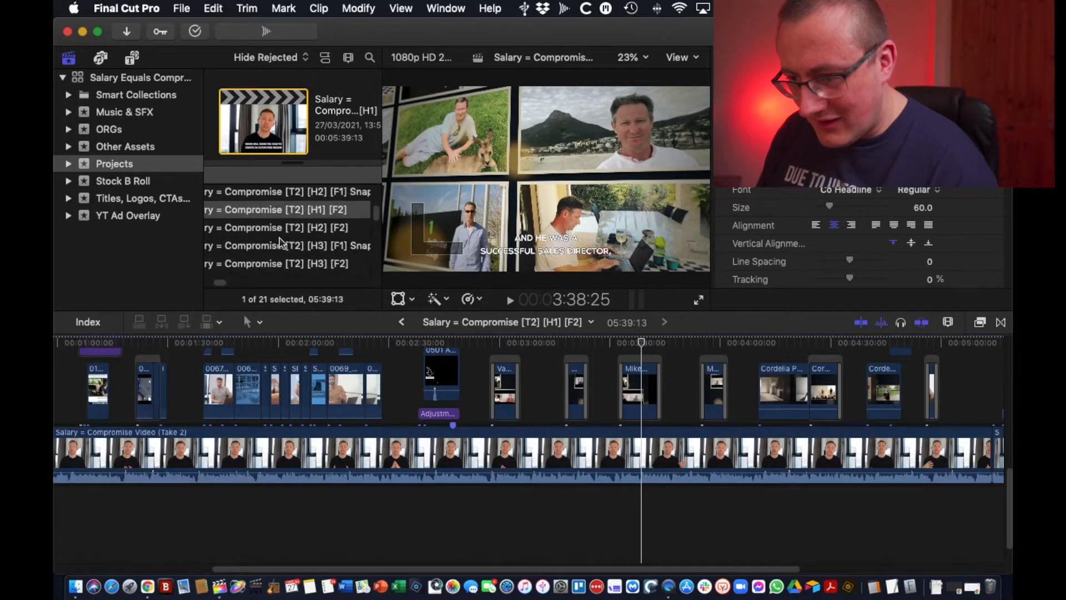
scroll(282, 242, "up", 2)
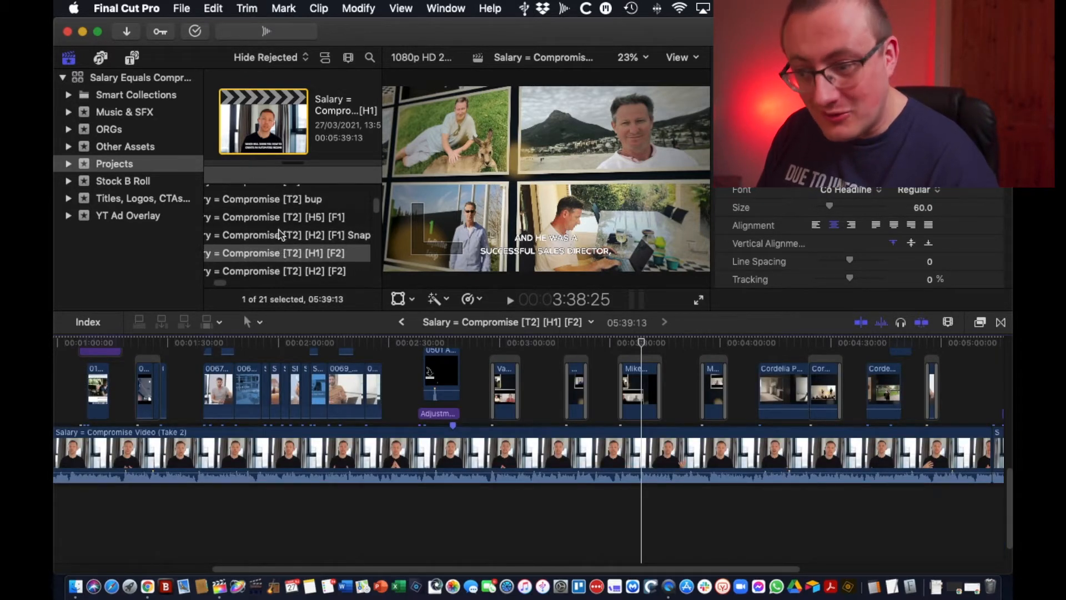
double_click(273, 221)
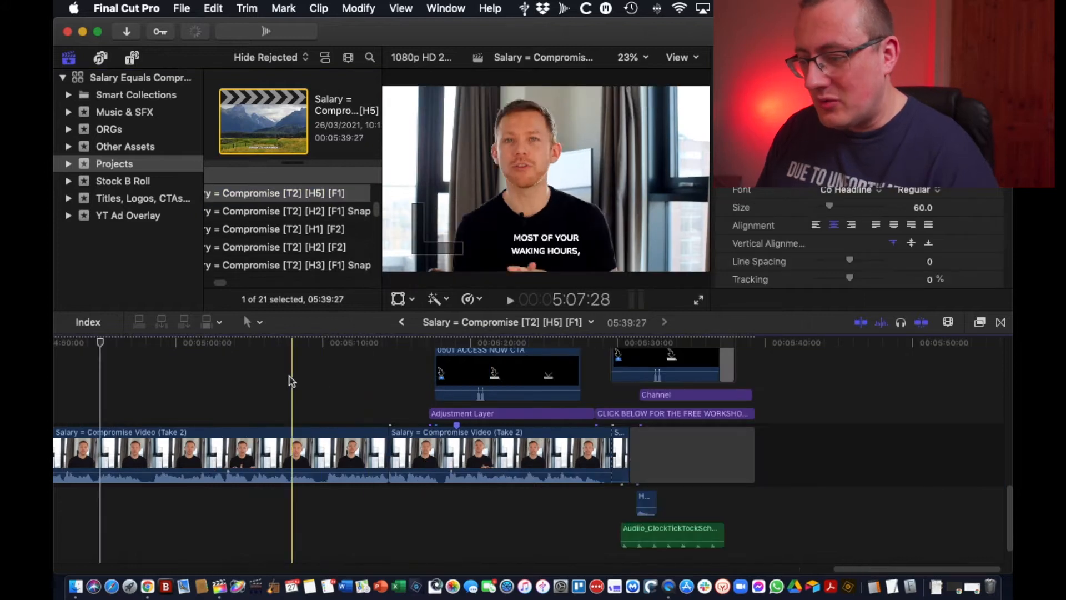
Step: Examine the [T2] [H5] [F1] timeline from its beginning for sections without B-roll
scroll(292, 378, "left", 15)
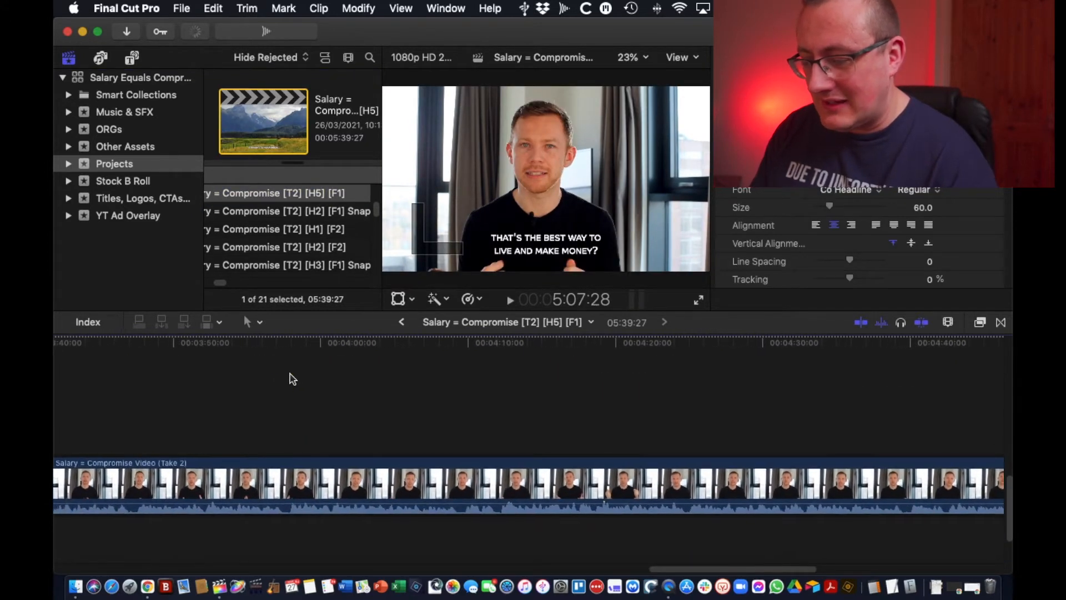
key("super+minus")
key("super+minus")
scroll(292, 378, "left", 20)
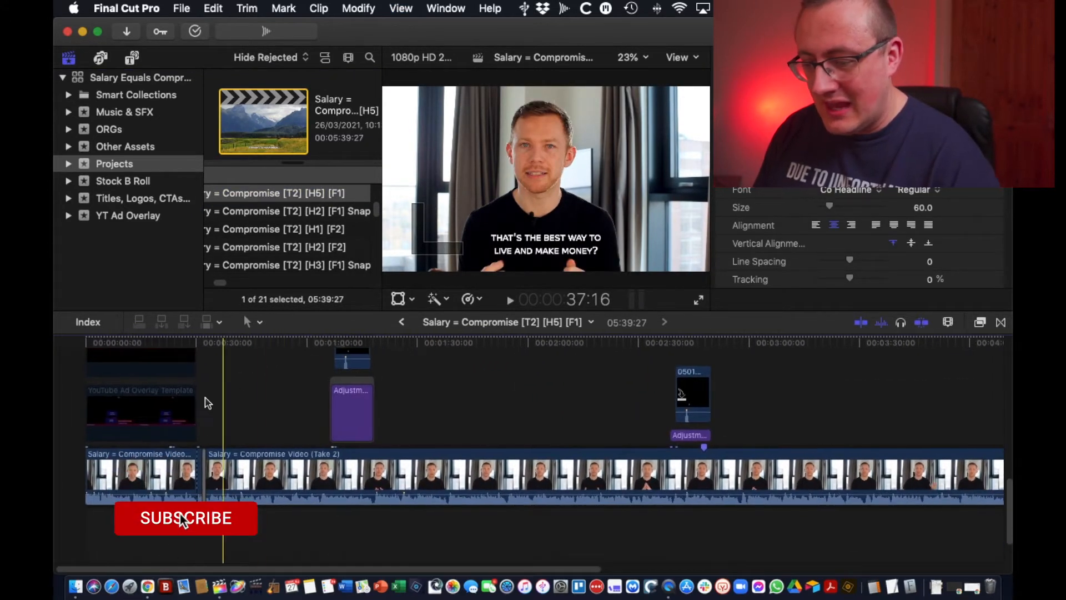
left_click_drag(138, 404, 534, 379)
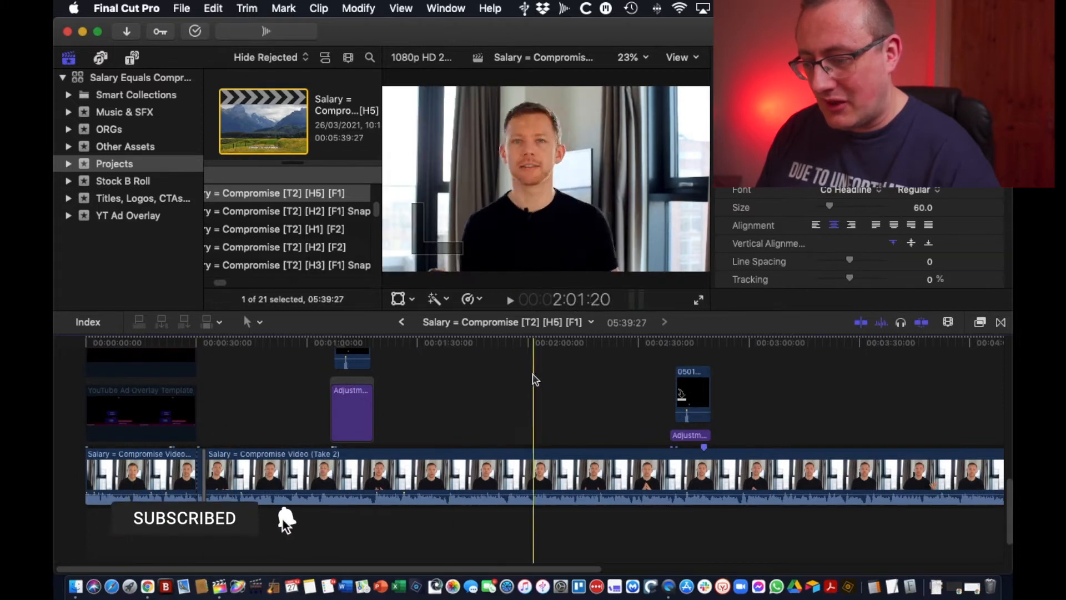
Step: Return to the [T2] [H1] [F2] project and select all its B-roll and call-to-action clips above the main Take 2 clip
left_click(407, 323)
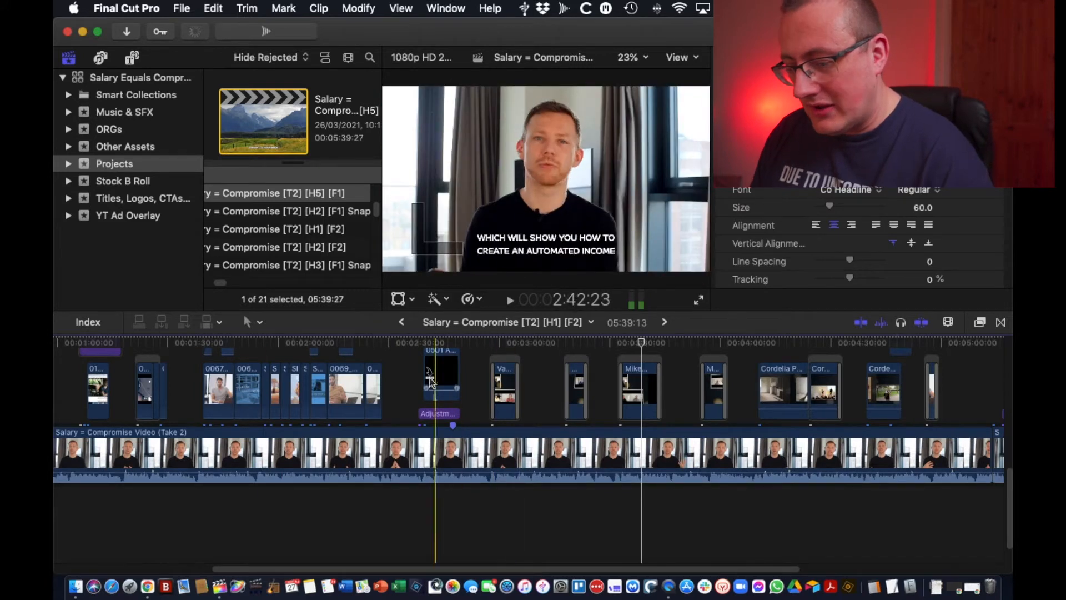
scroll(211, 404, "up", 5)
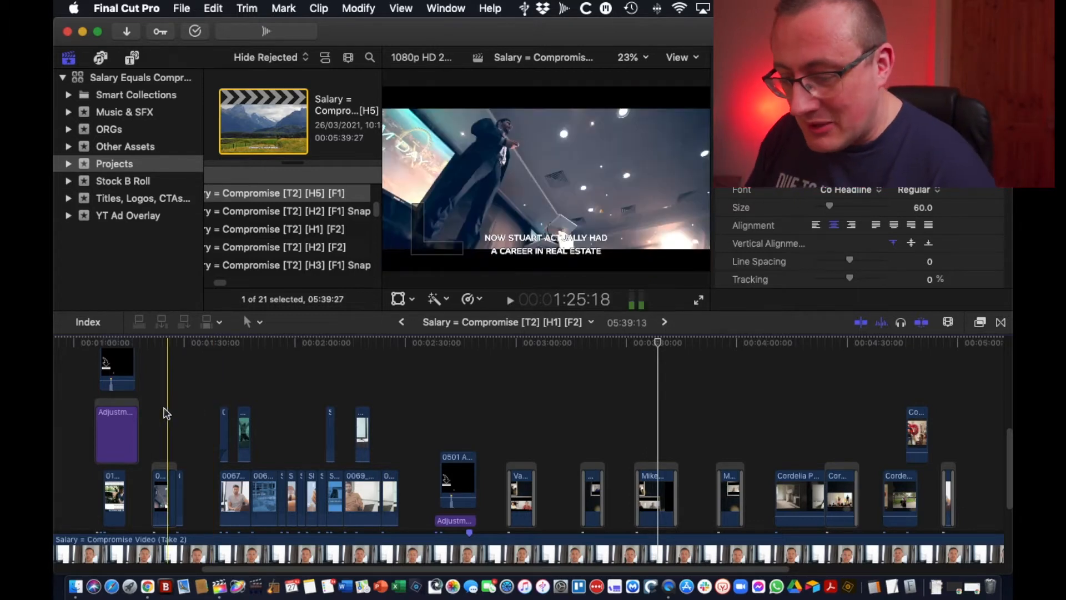
scroll(164, 411, "left", 5)
scroll(166, 410, "up", 2)
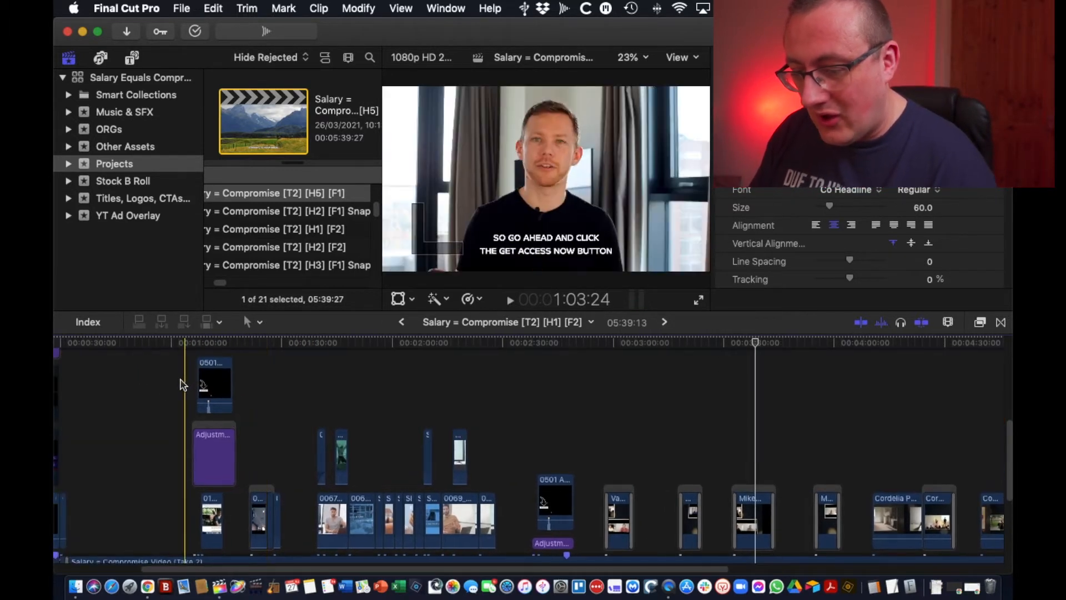
left_click_drag(180, 378, 649, 527)
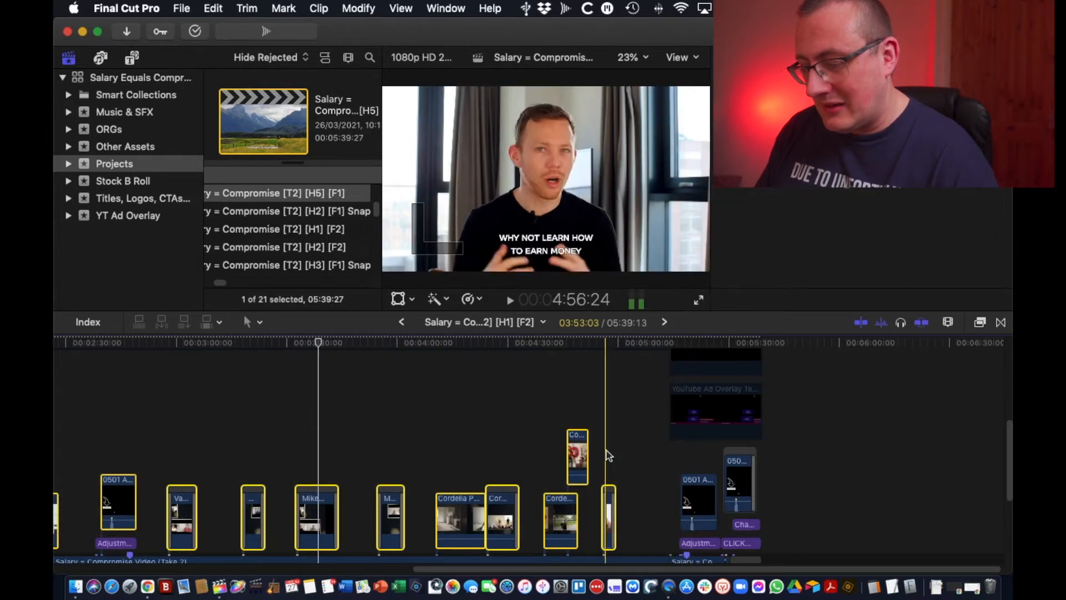
scroll(608, 454, "left", 8)
scroll(608, 455, "down", 2)
scroll(608, 455, "left", 9)
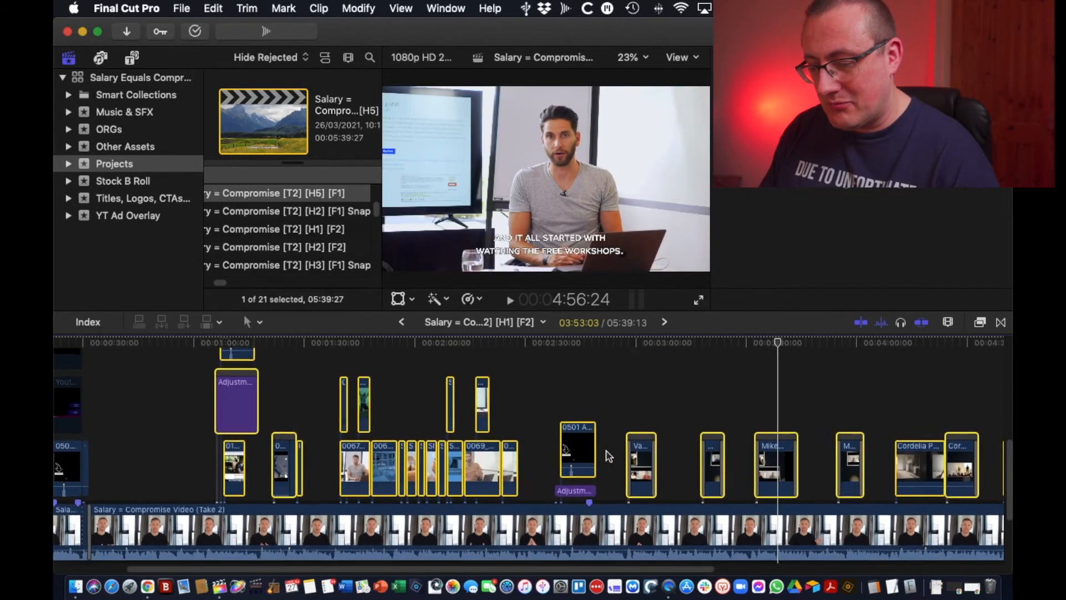
scroll(609, 454, "up", 2)
scroll(608, 455, "right", 5)
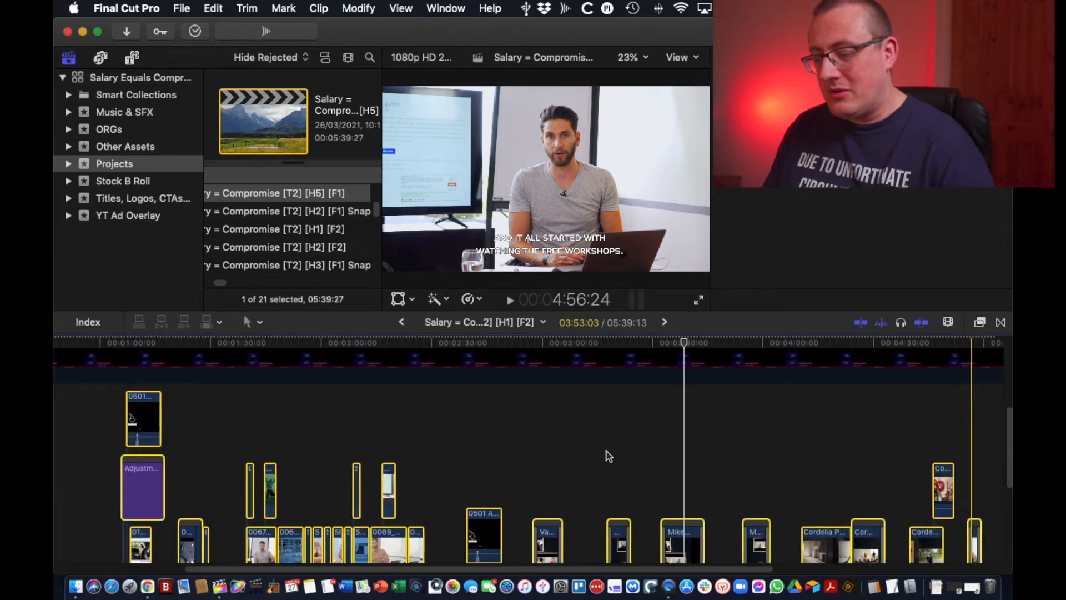
scroll(608, 454, "down", 2)
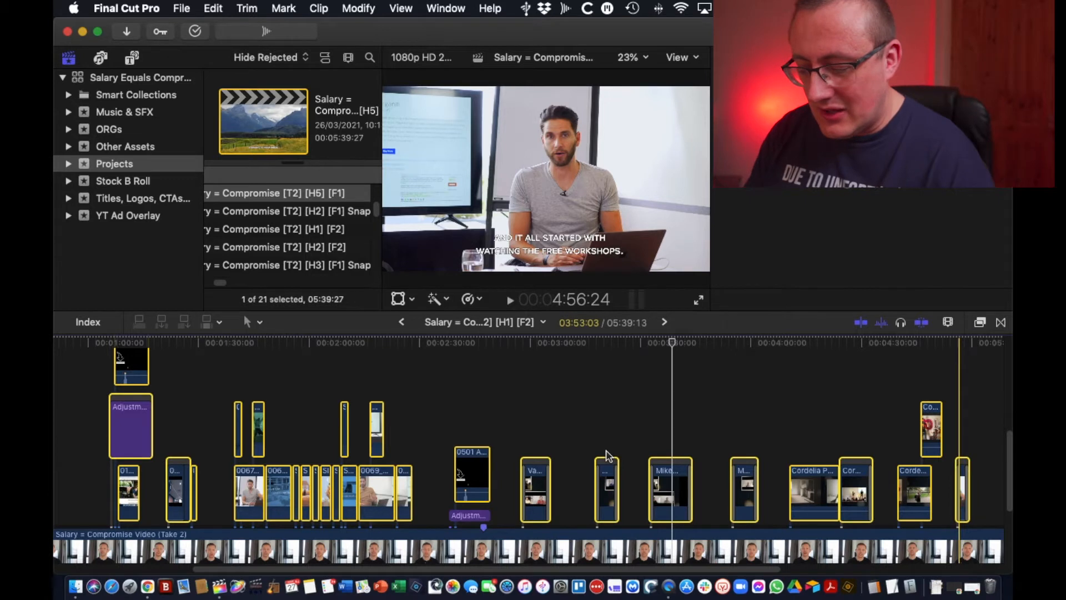
Step: Combine the selected clips into a compound clip named B Roll for Demo in the Projects event
key("alt+g")
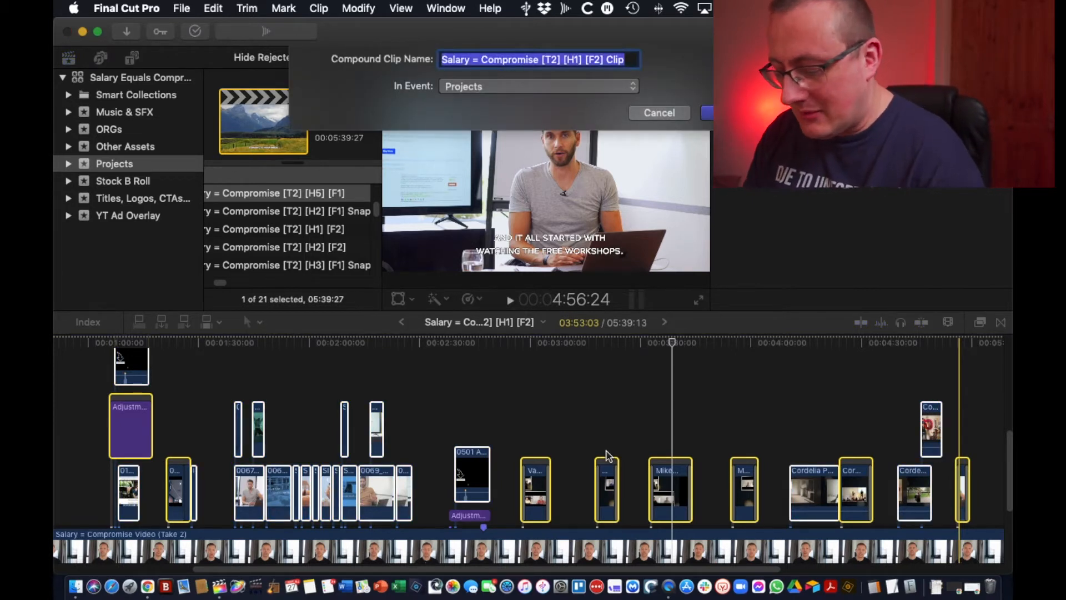
type("BRoll for Demo")
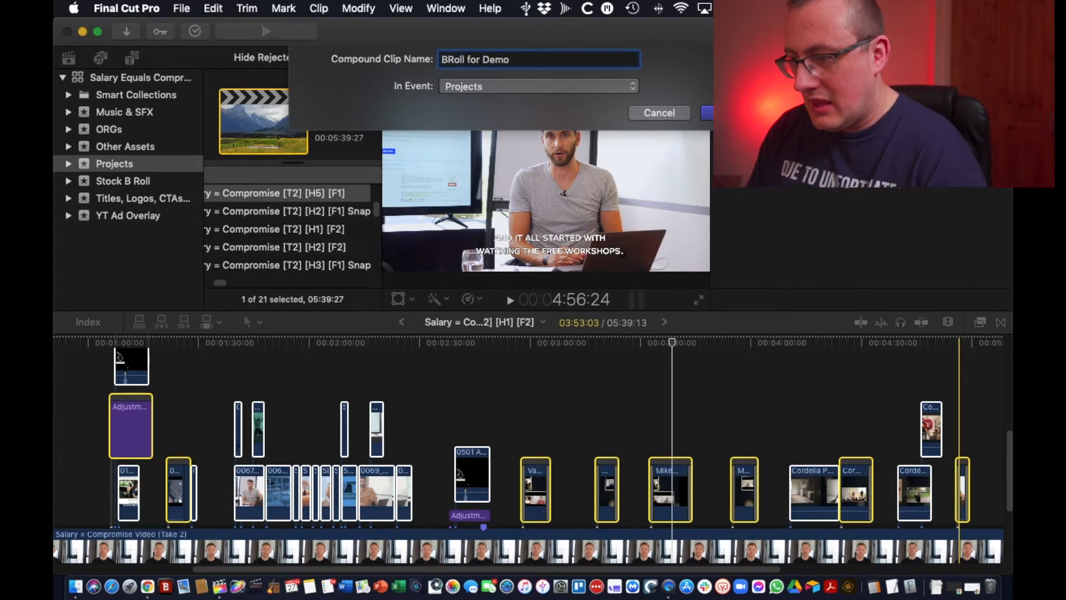
key("Return")
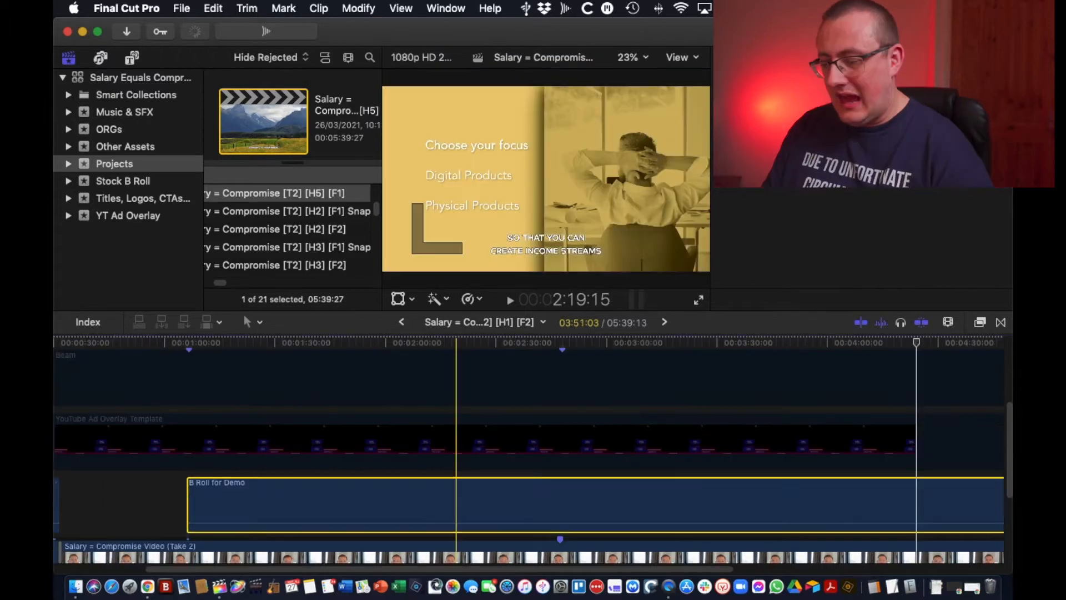
Step: Copy the B Roll for Demo compound clip and switch to the [T2] [H5] [F1] project
scroll(638, 476, "down", 3)
scroll(637, 476, "right", 10)
scroll(638, 477, "left", 3)
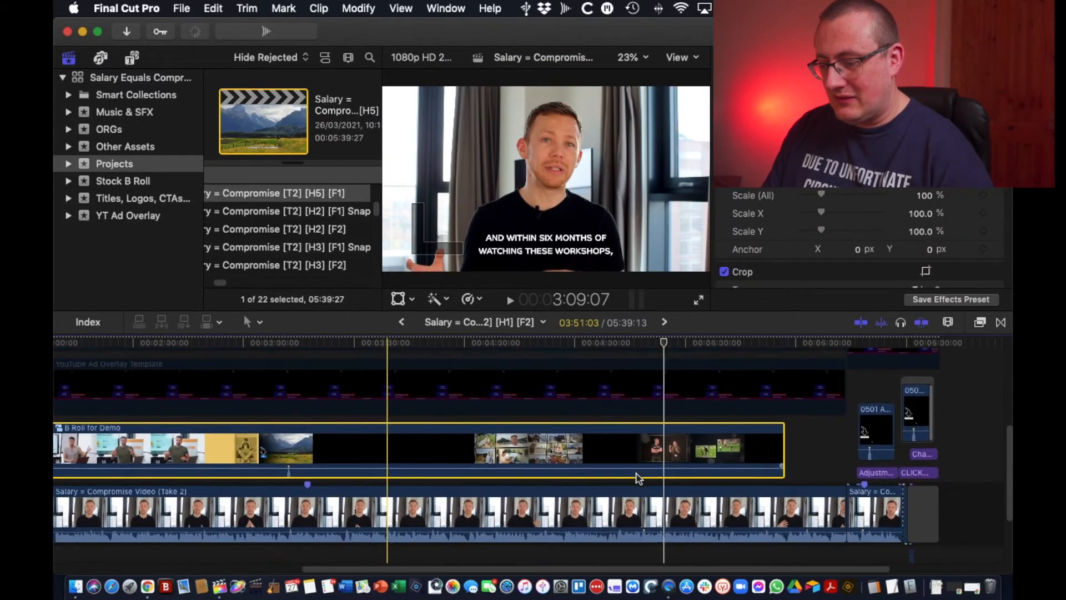
scroll(637, 476, "left", 10)
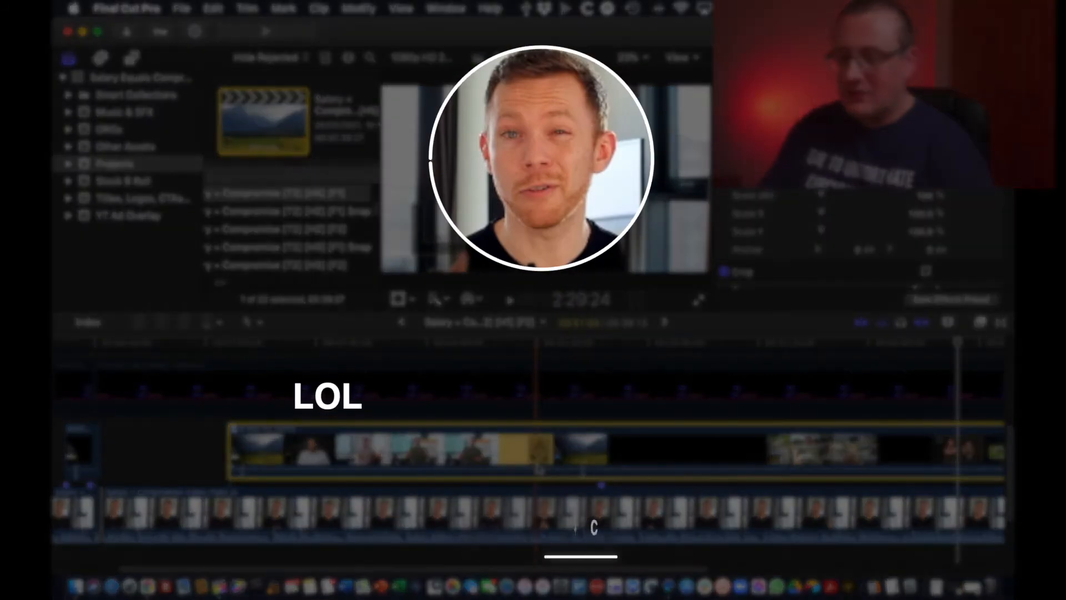
key("super+c")
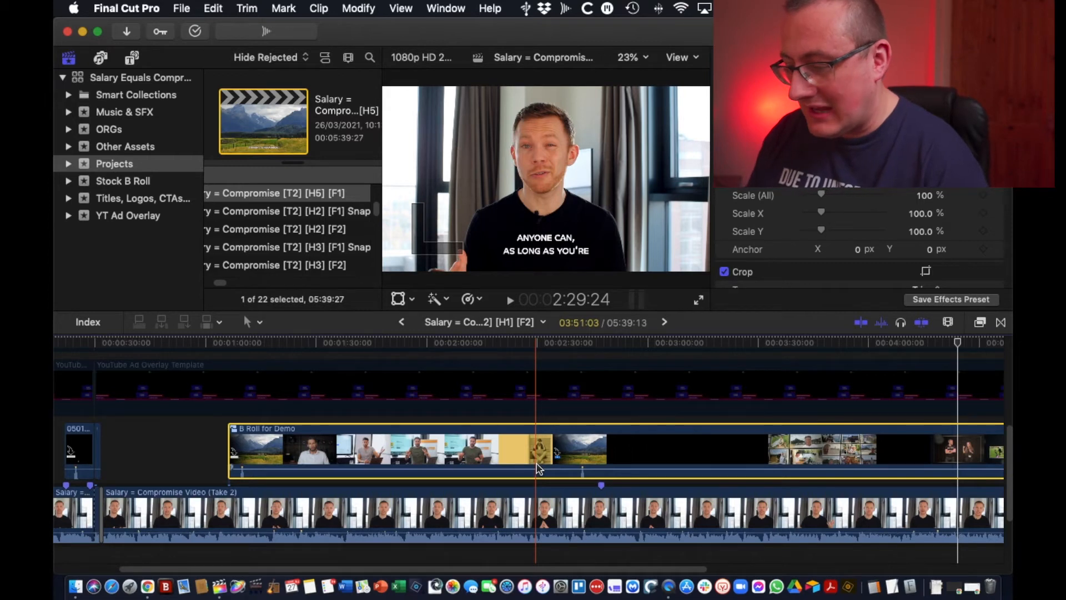
key("super+bracketright")
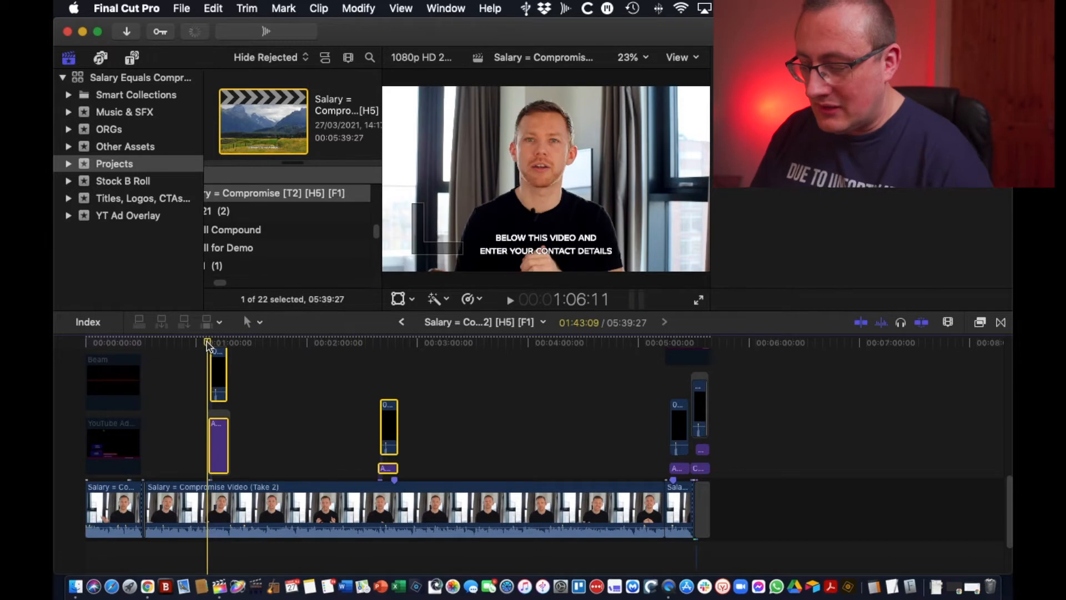
Step: Add a marker to the main Take 2 clip at 1:06:21, where the first adjustment layer starts
key("super+equal")
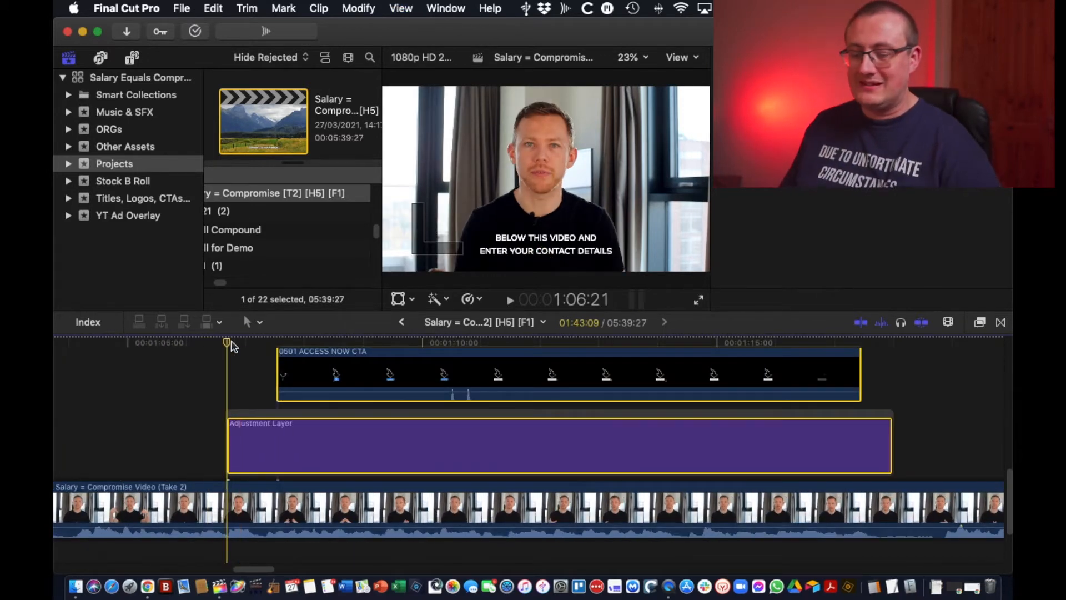
key("shift+super+a")
left_click(226, 493)
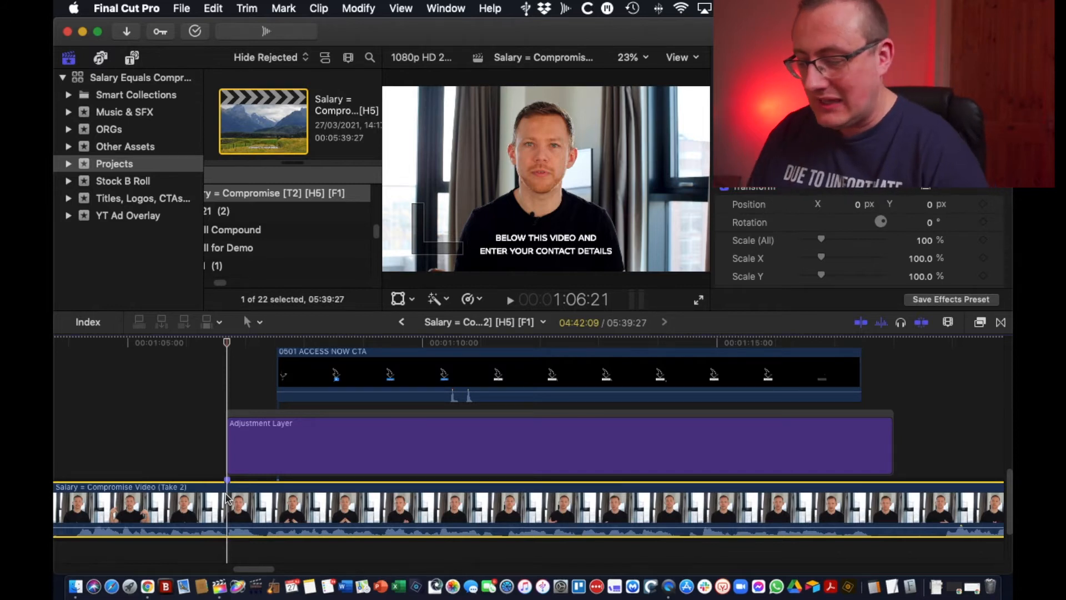
Step: Delete the first two call-to-action clips and their adjustment layers above the main Take 2 clip
key("super+minus")
key("super+minus")
key("super+minus")
key("super+minus")
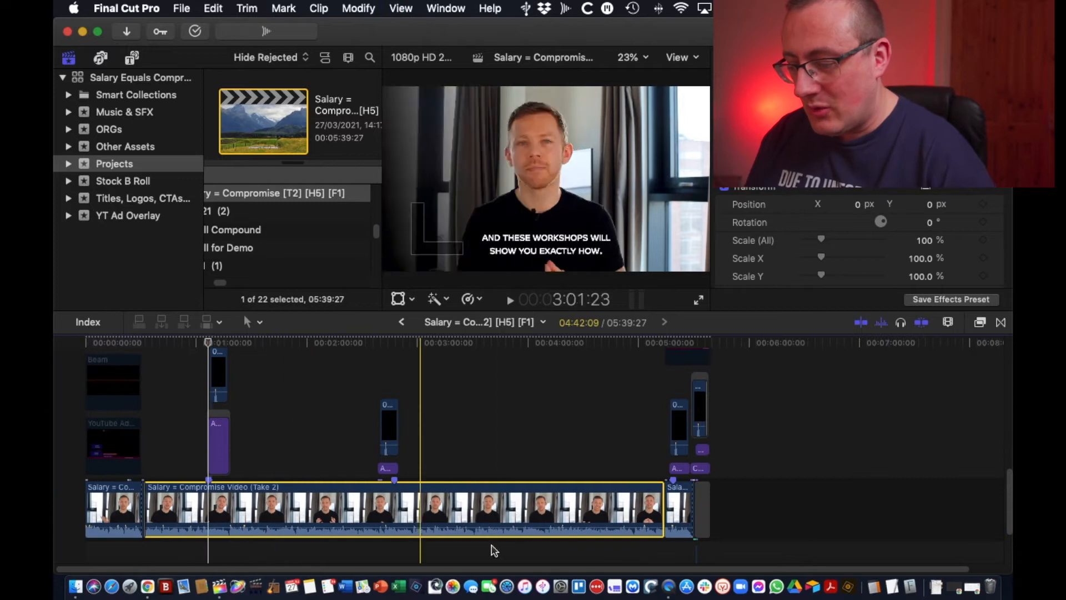
left_click(323, 444)
left_click_drag(446, 472, 174, 361)
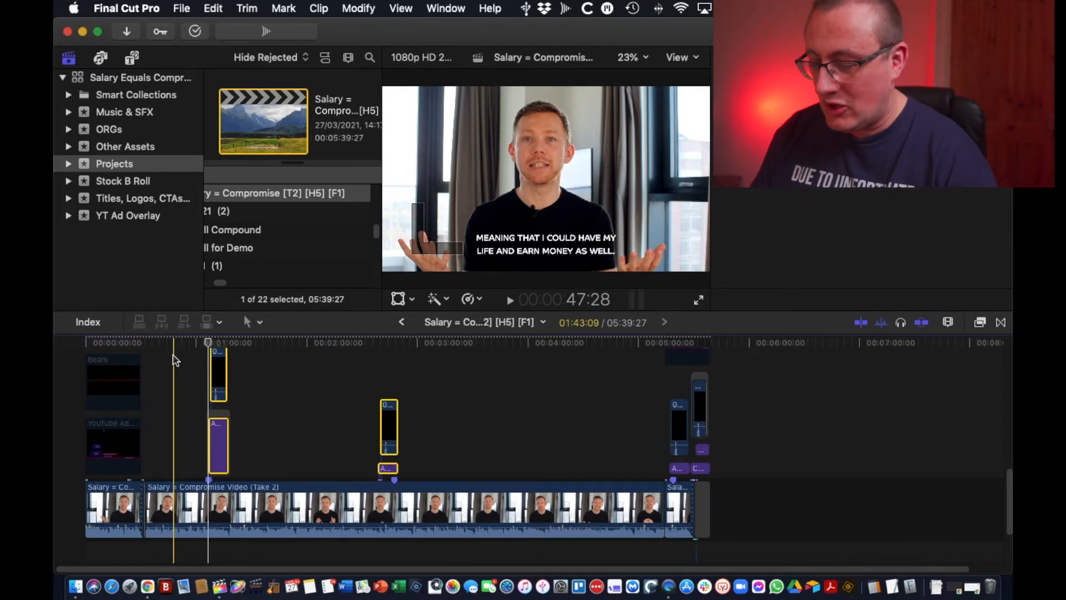
key("Delete")
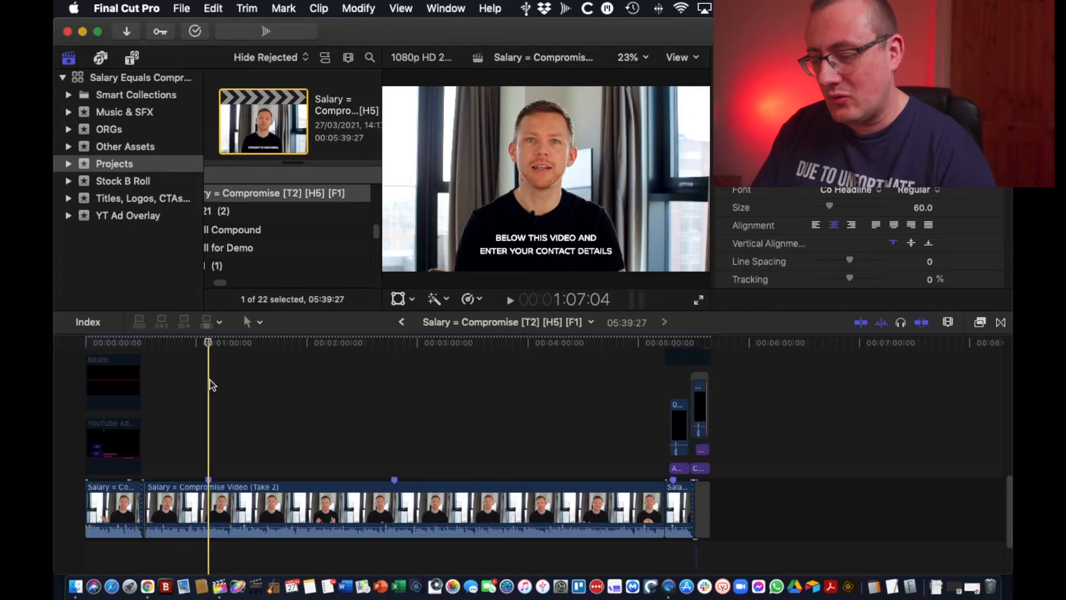
Step: Paste the copied B Roll for Demo compound clip at the 1:06:21 marker
key("super+equal")
key("super+equal")
key("super+equal")
key("super+equal")
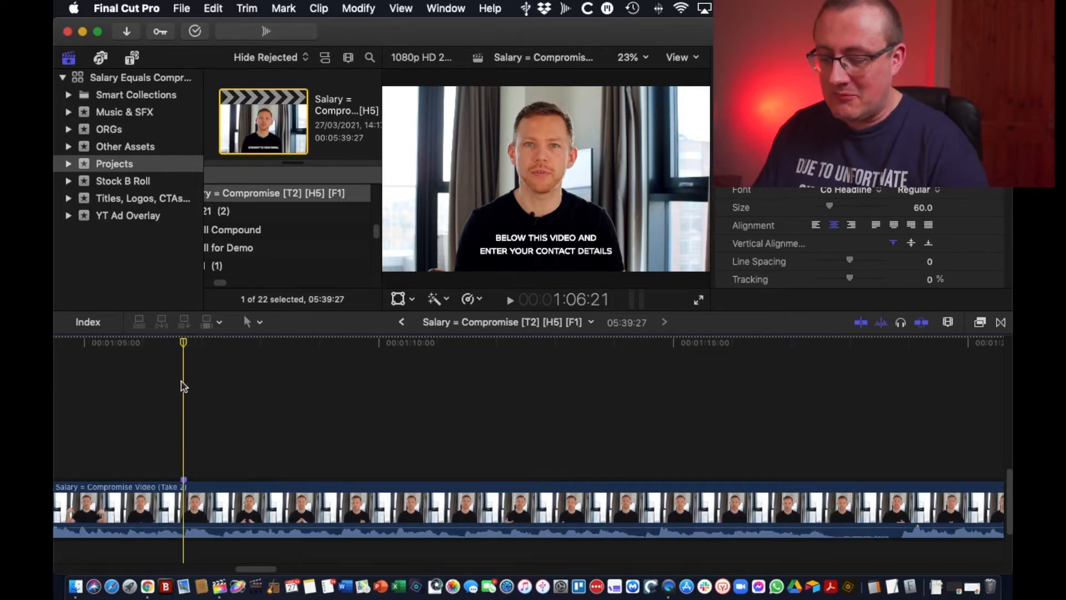
key("super+v")
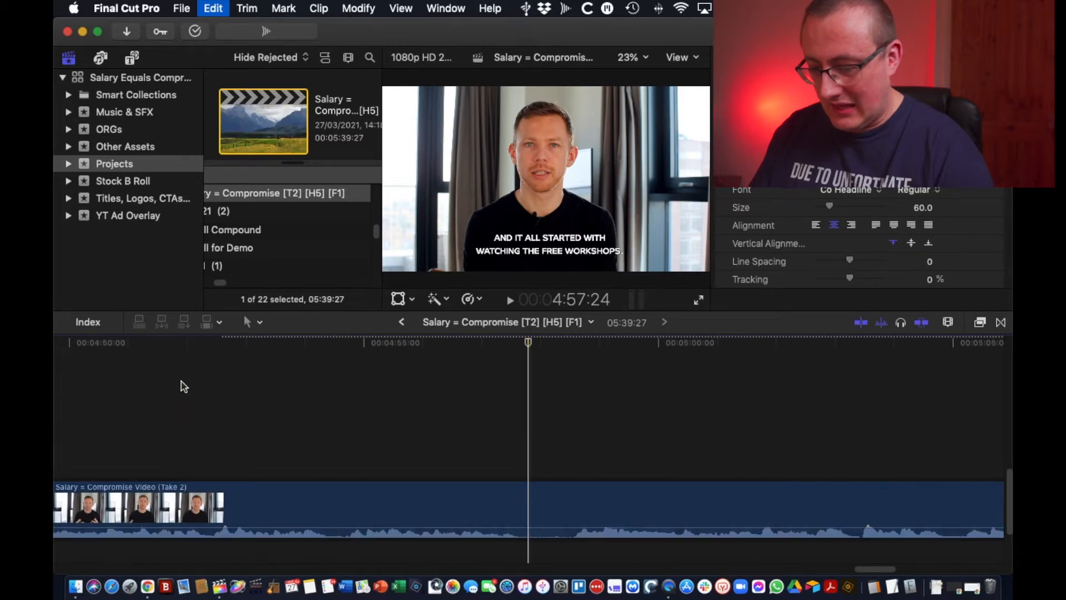
Step: Compare the start of the pasted B Roll for Demo clip with the marker on the main Take 2 clip
key("super+minus")
key("super+minus")
key("super+minus")
key("super+minus")
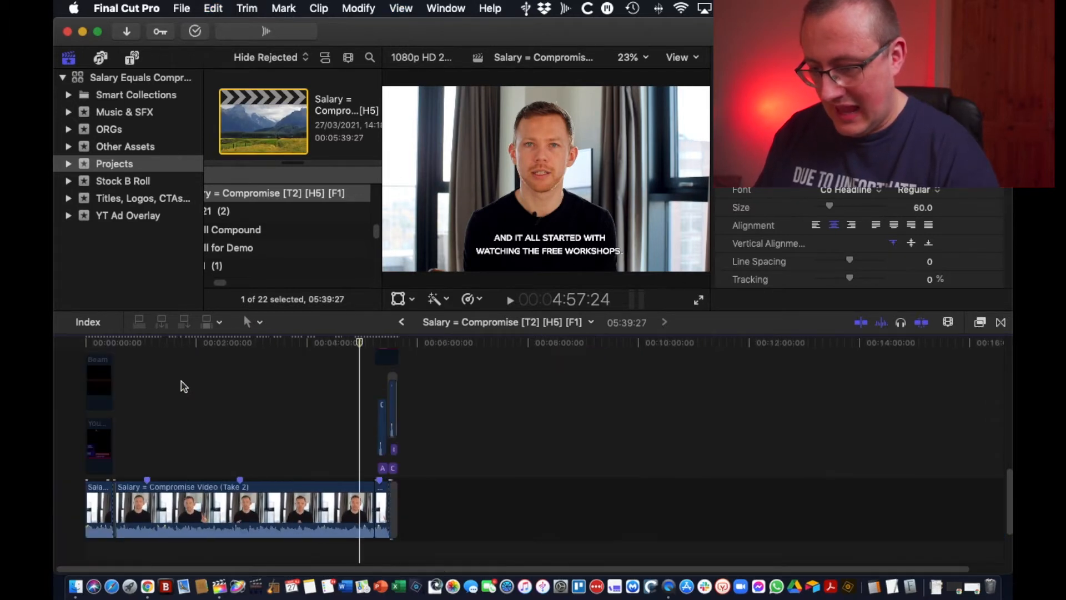
scroll(184, 386, "up", 10)
scroll(185, 387, "up", 4)
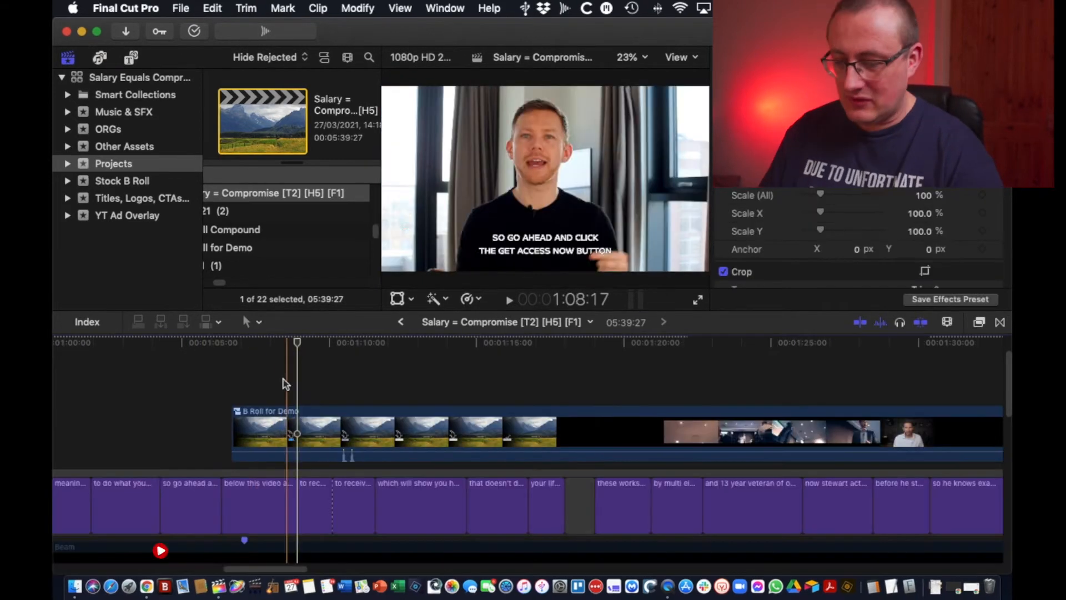
left_click(234, 385)
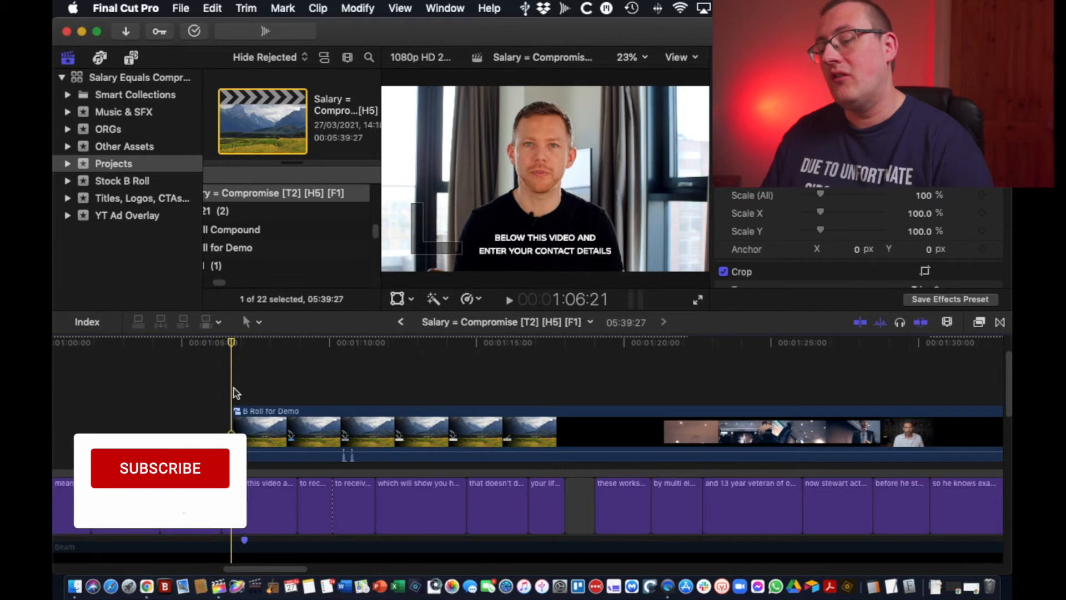
left_click(242, 425)
scroll(242, 425, "down", 10)
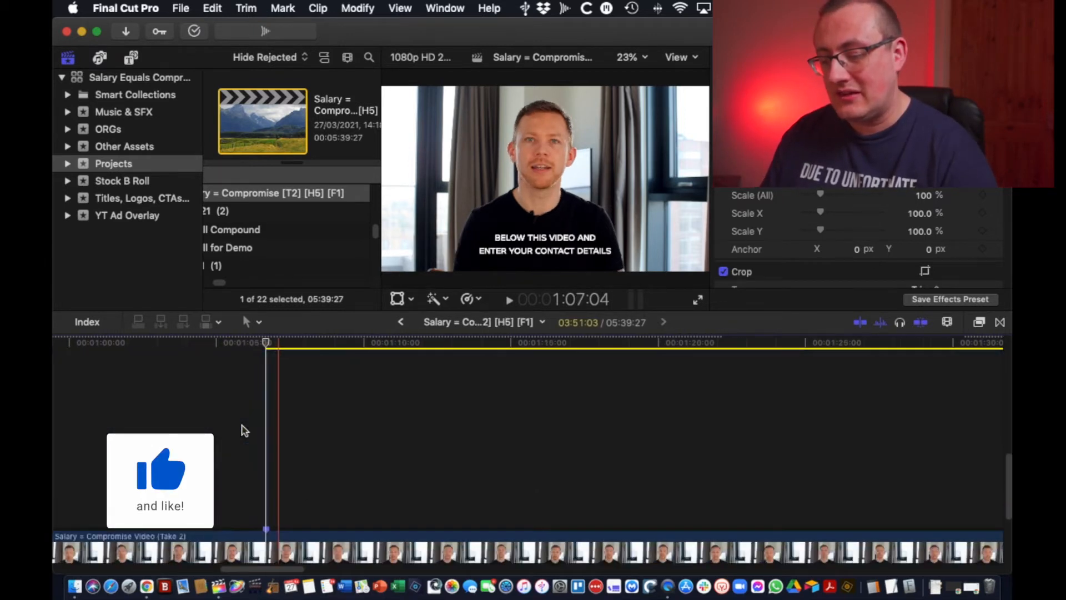
scroll(242, 425, "up", 10)
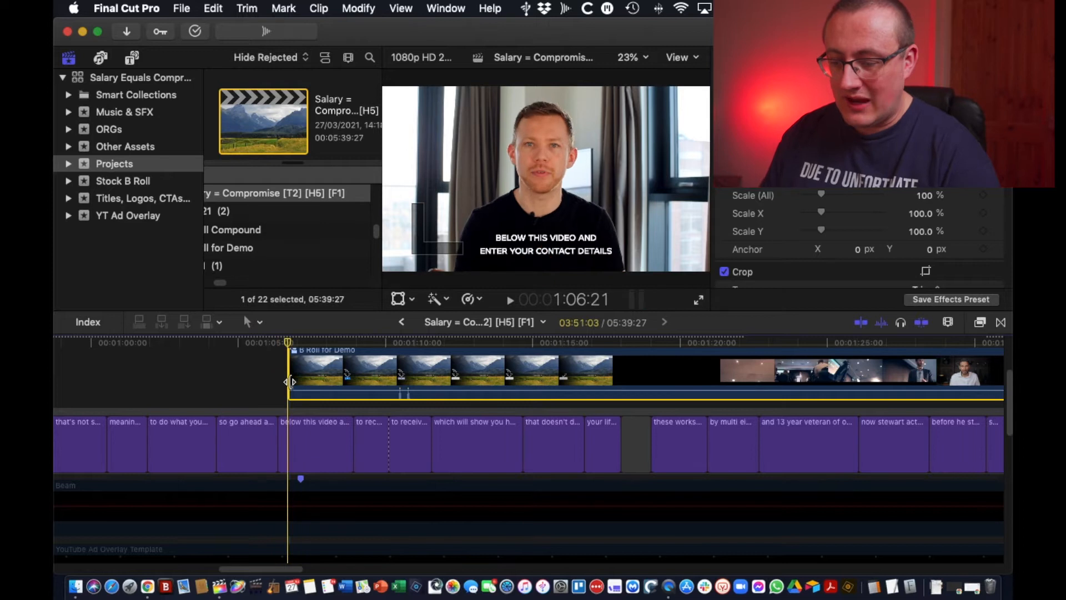
Step: Move the B Roll for Demo clip straight down to sit directly above the main Take 2 clip, keeping its start at the marker
scroll(300, 378, "down", 3)
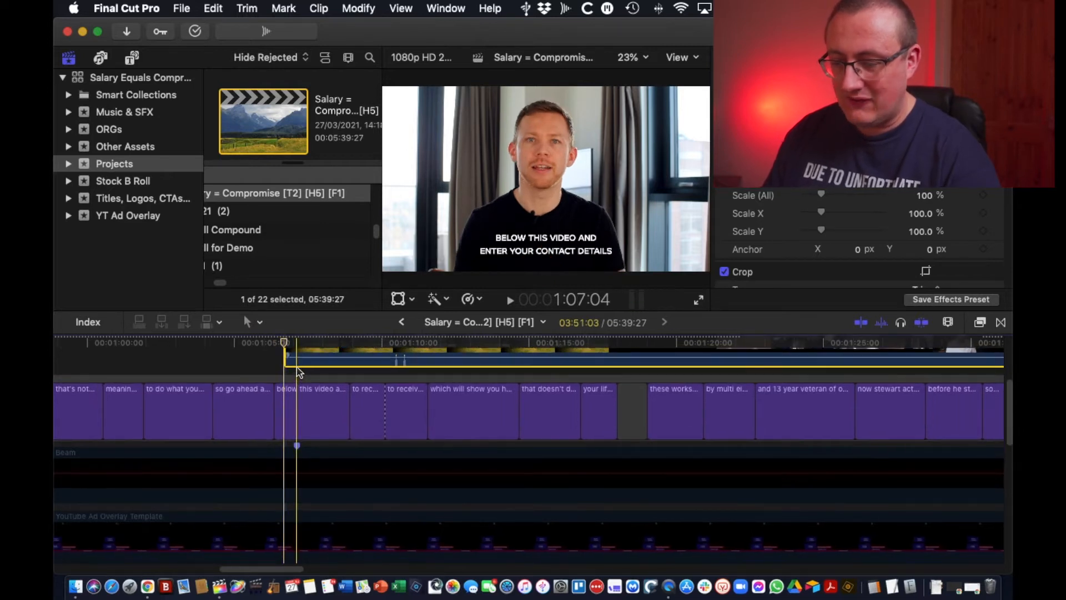
key("shift")
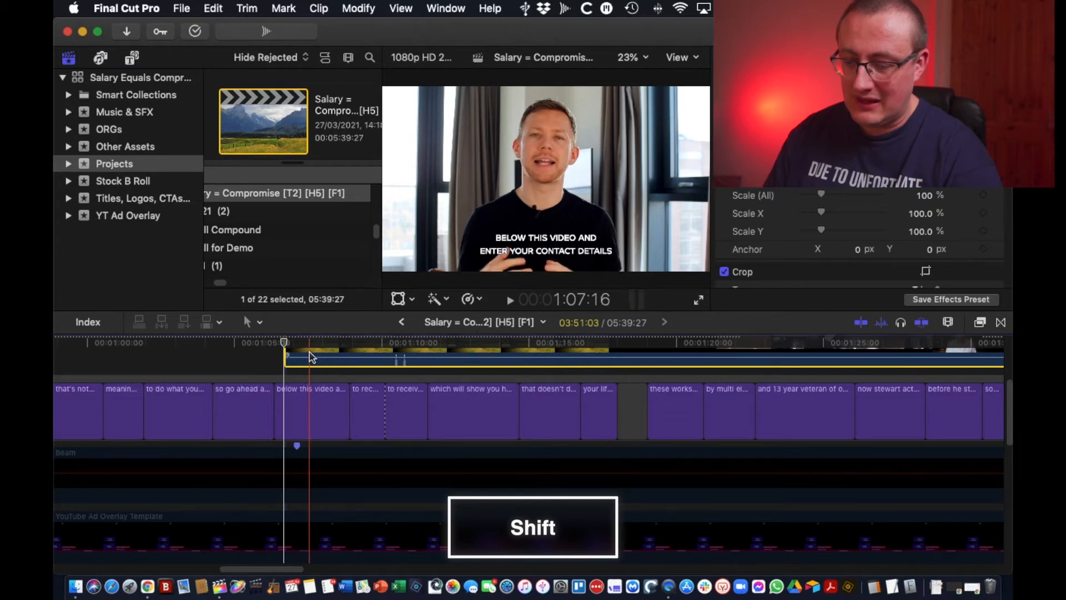
left_click_drag(309, 357, 311, 542)
scroll(307, 435, "down", 5)
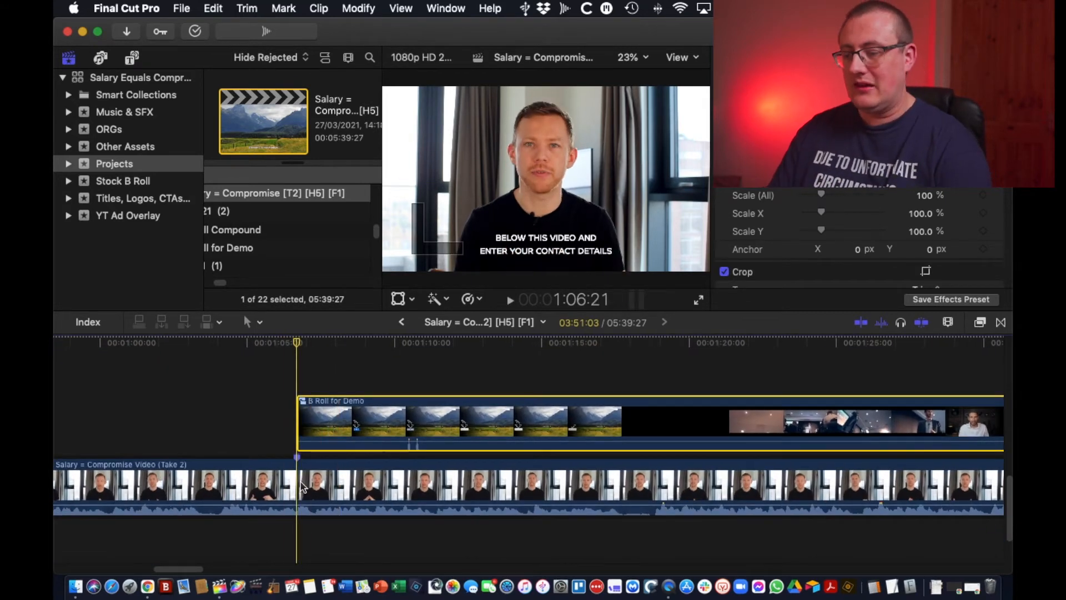
Step: Play the opening section of the B Roll for Demo clip to check its sync with the Take 2 footage
left_click(369, 362)
key("space")
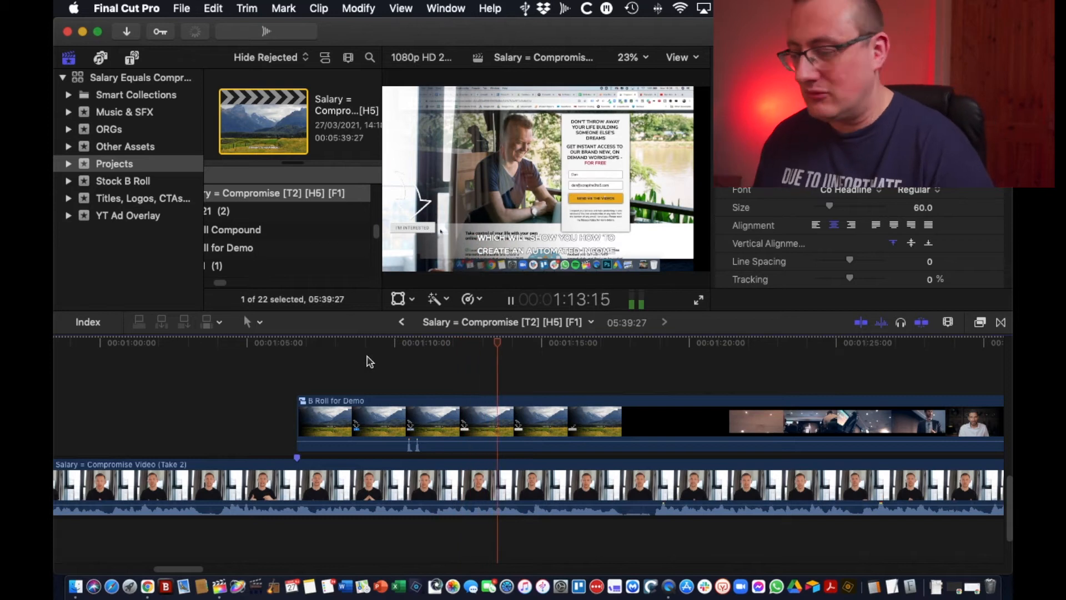
key("space")
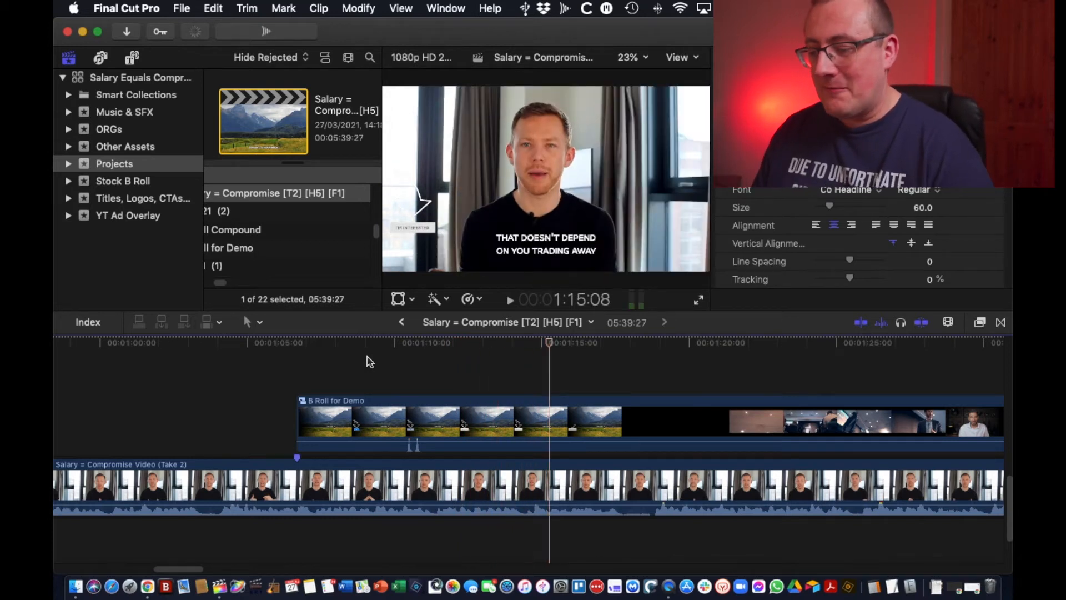
Step: Break apart the B Roll for Demo compound clip into its individual clips, accepting the removal of transitions
scroll(688, 346, "right", 5)
scroll(688, 346, "up", 2)
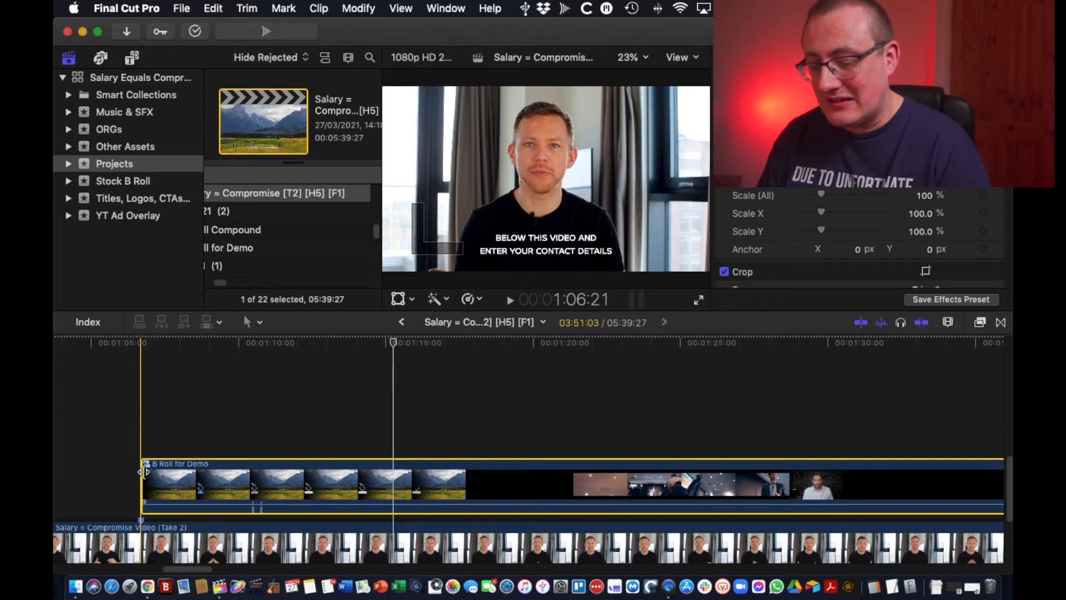
key("super+shift+g")
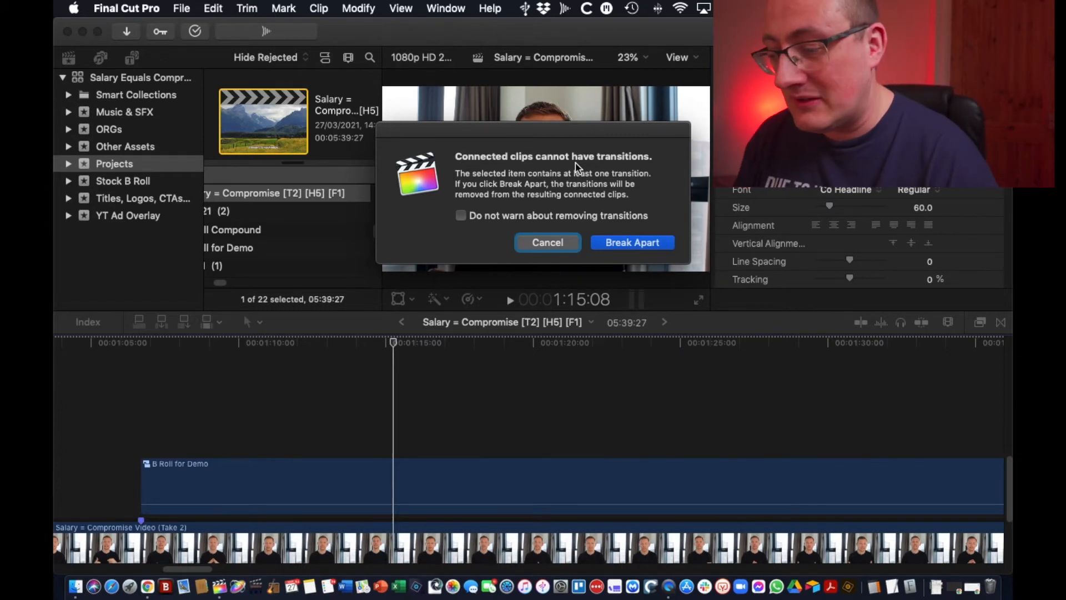
left_click(631, 243)
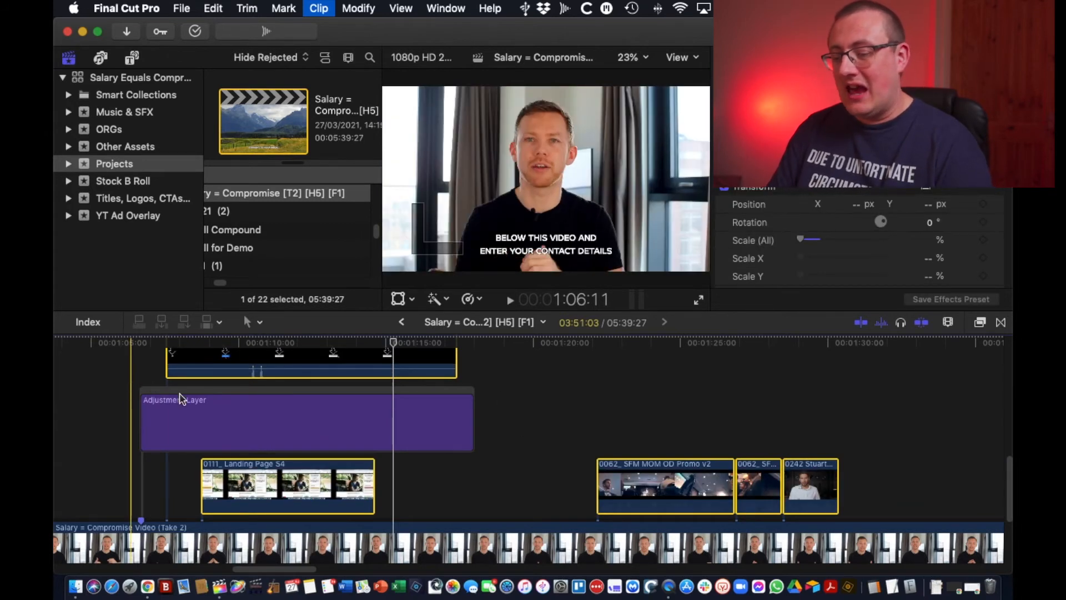
Step: Add the default transition to both ends of the four photo collage clips between about 2:55 and 4:00
scroll(180, 399, "right", 10)
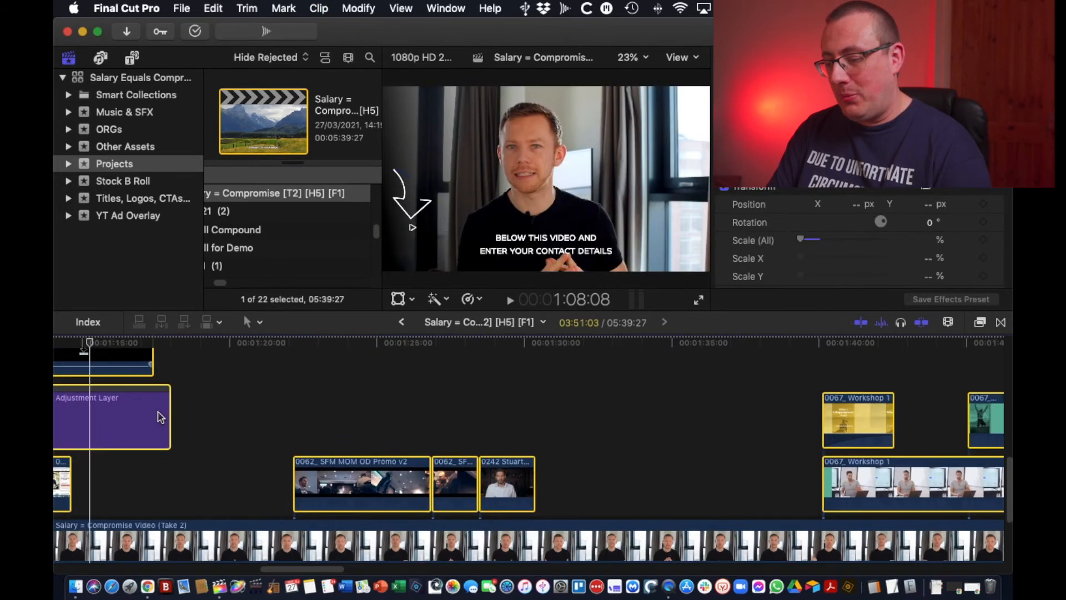
scroll(160, 416, "right", 4)
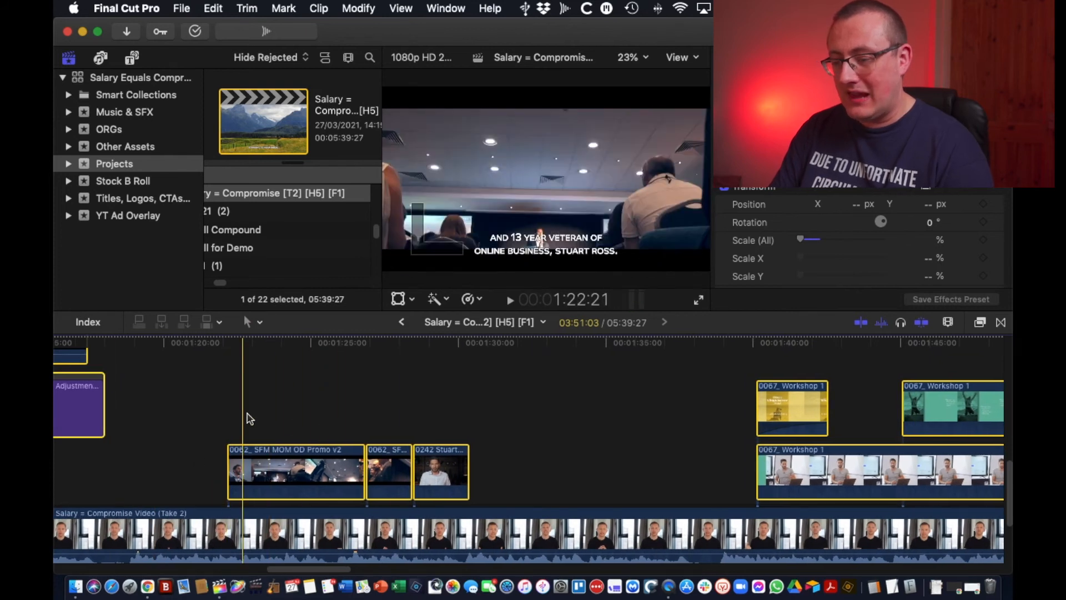
scroll(533, 395, "right", 8)
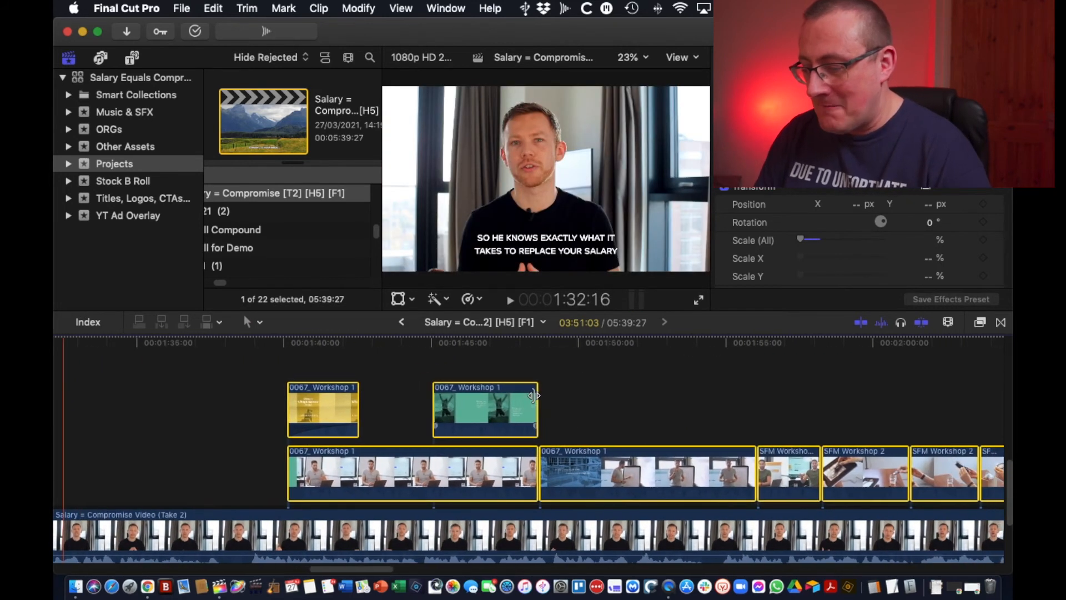
key("super+minus")
key("super+minus")
left_click(535, 417)
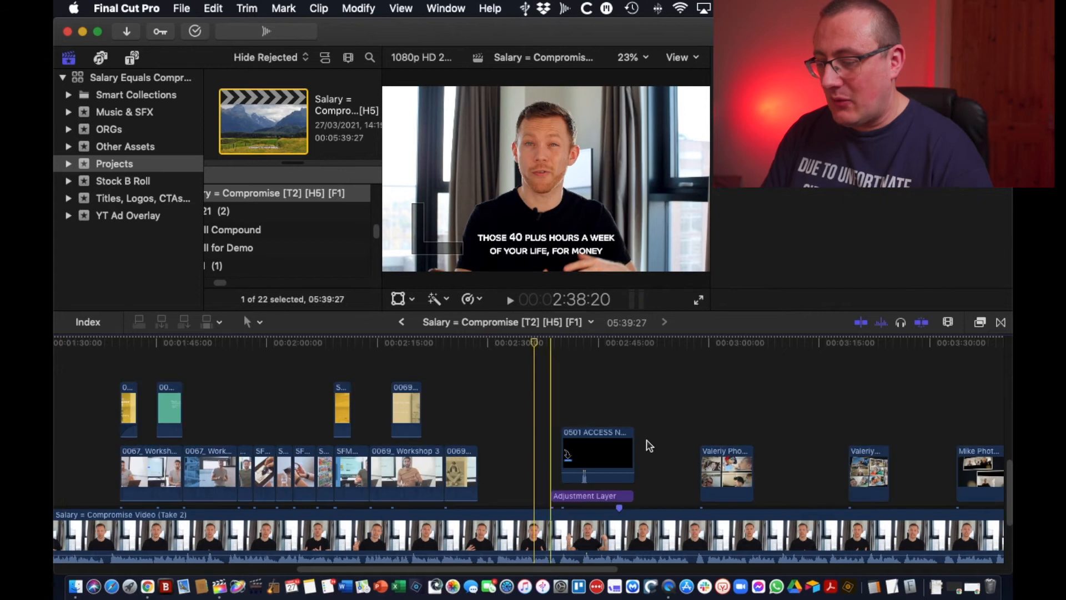
scroll(681, 457, "right", 7)
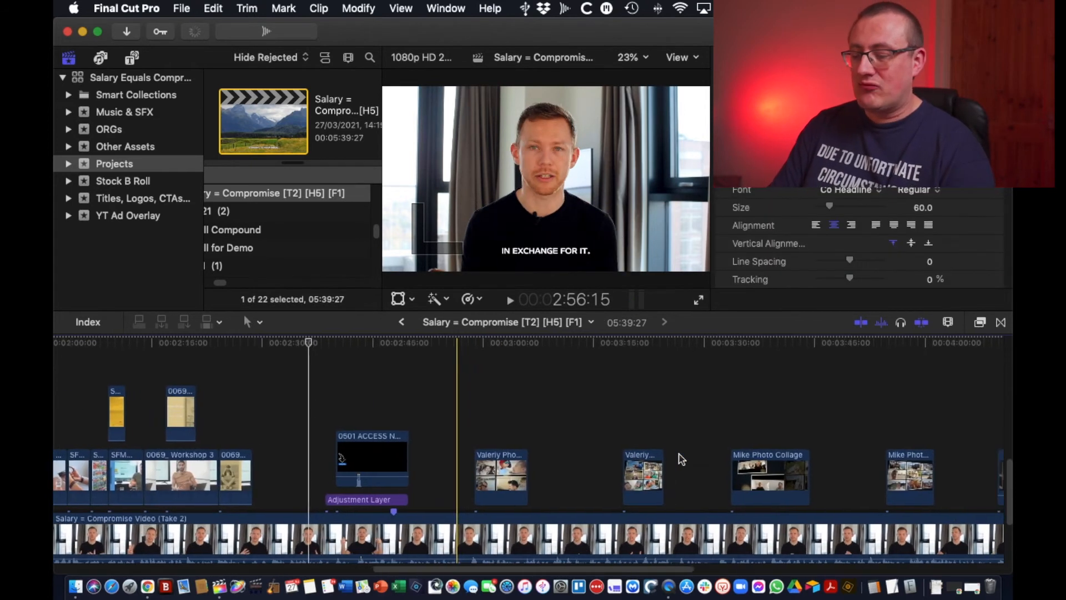
left_click_drag(768, 406, 337, 492)
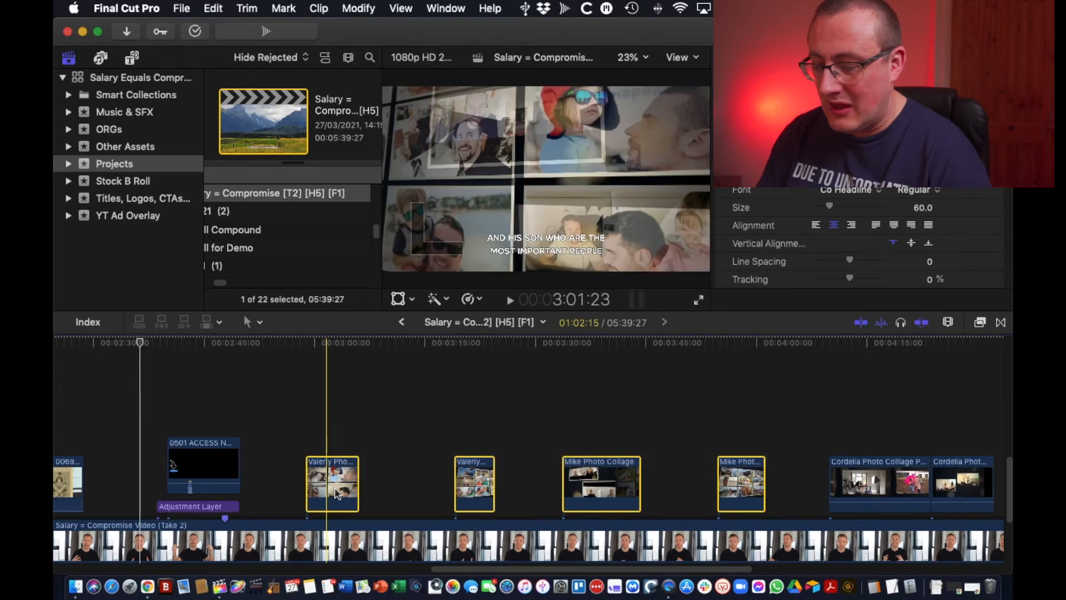
key("cmd+t")
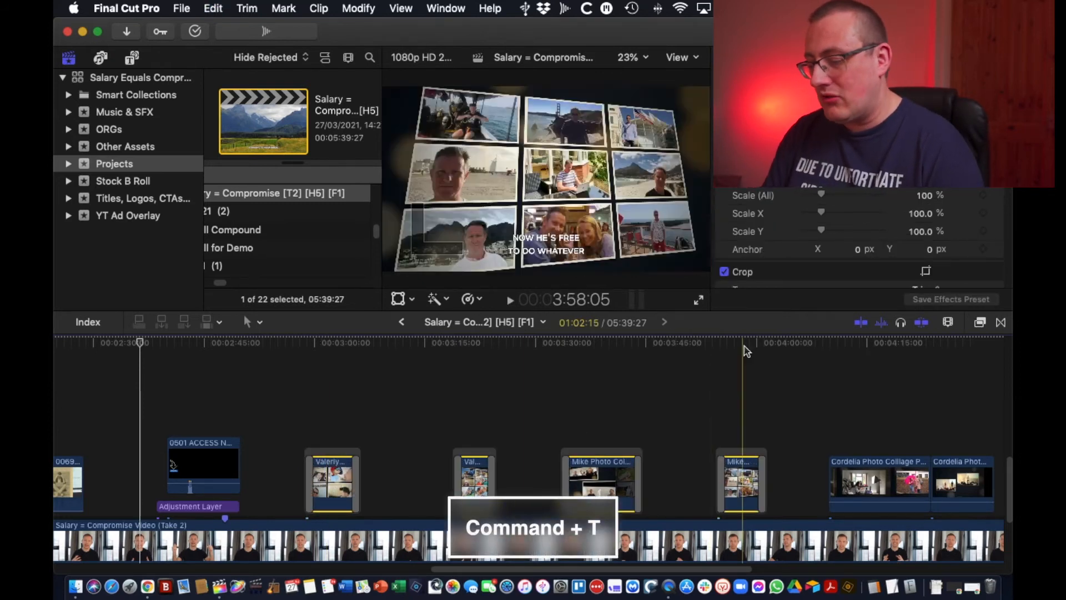
Step: Add the default transition to the photo collage clip ending near 4:32 and to the short workshop clip near 4:55
scroll(738, 356, "right", 10)
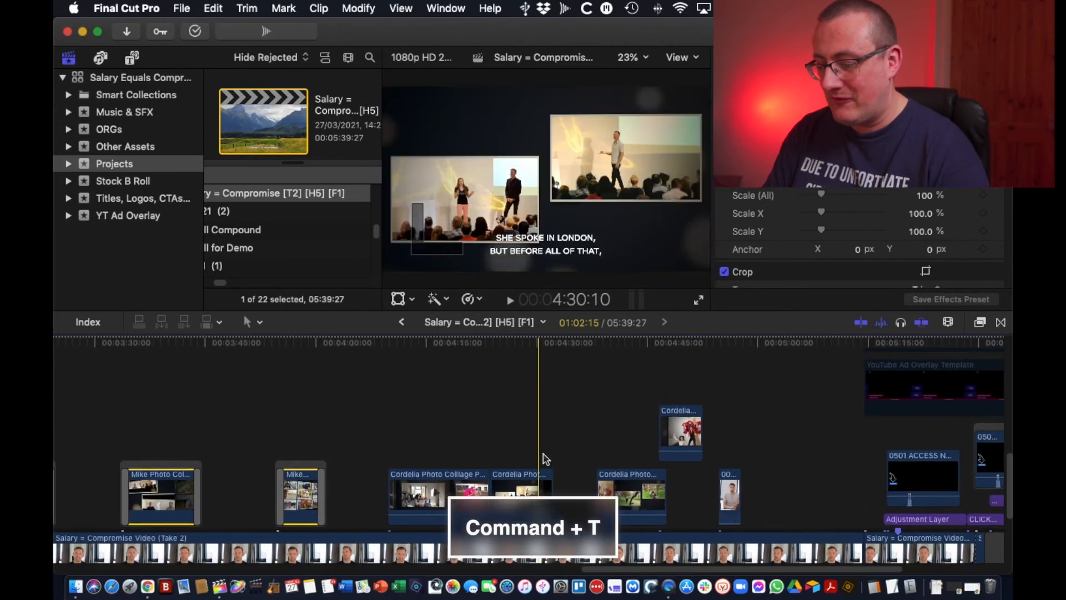
key("super+shift+a")
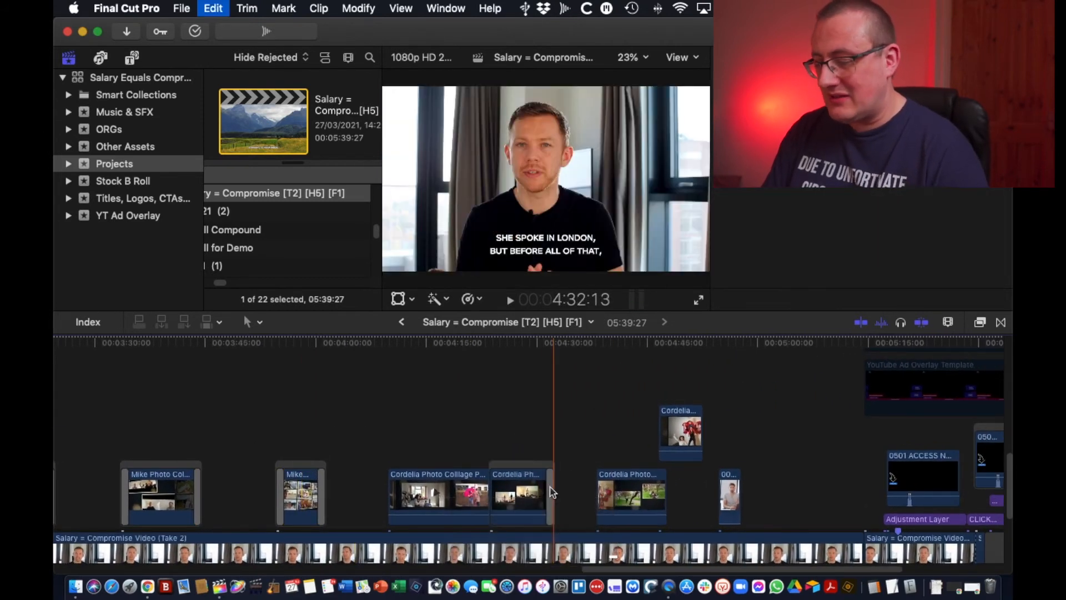
left_click(633, 414)
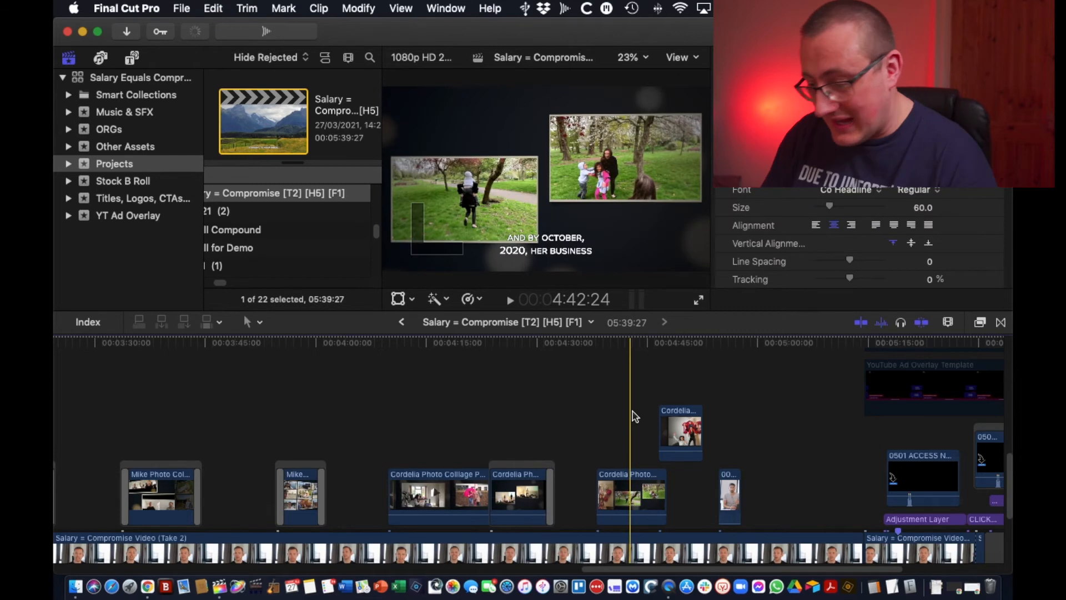
left_click(720, 420)
left_click(729, 498)
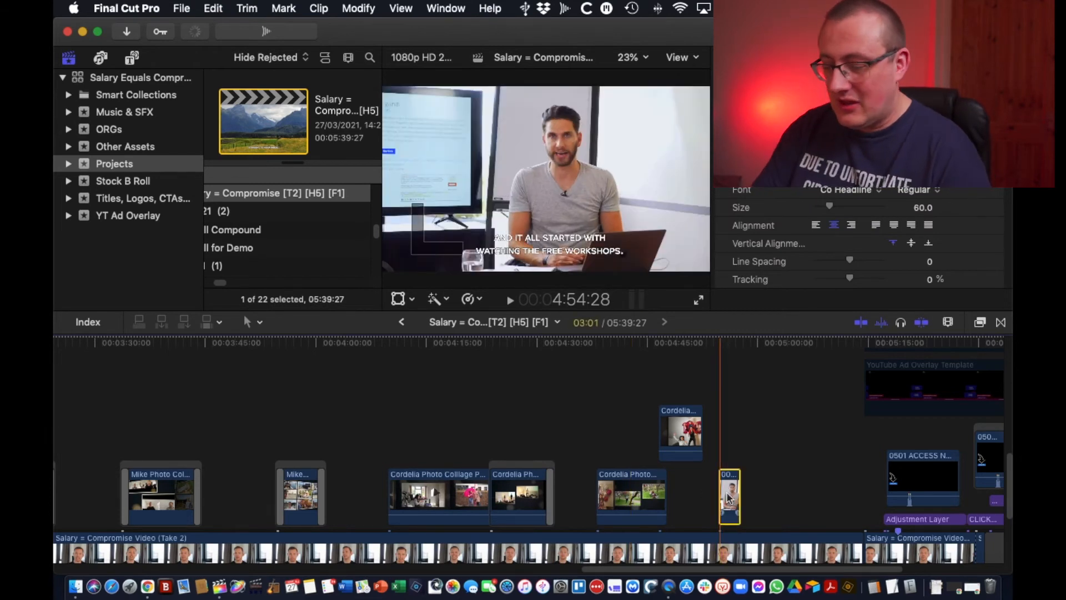
key("super+t")
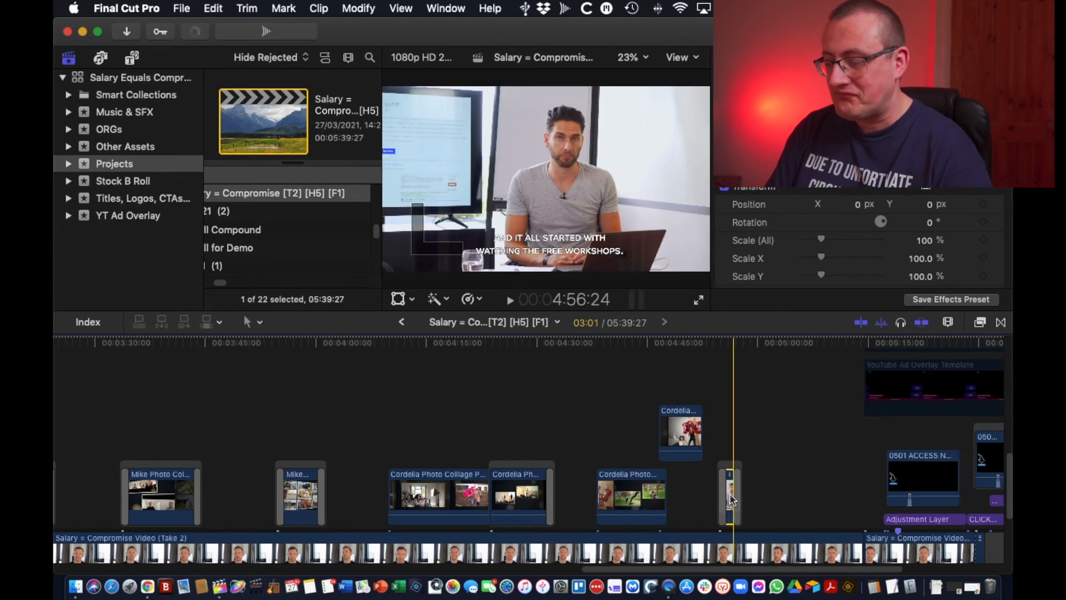
Step: Try placing the B Roll for Demo compound clip from the browser just before the first photo collage clip, and undo it
scroll(730, 411, "left", 15)
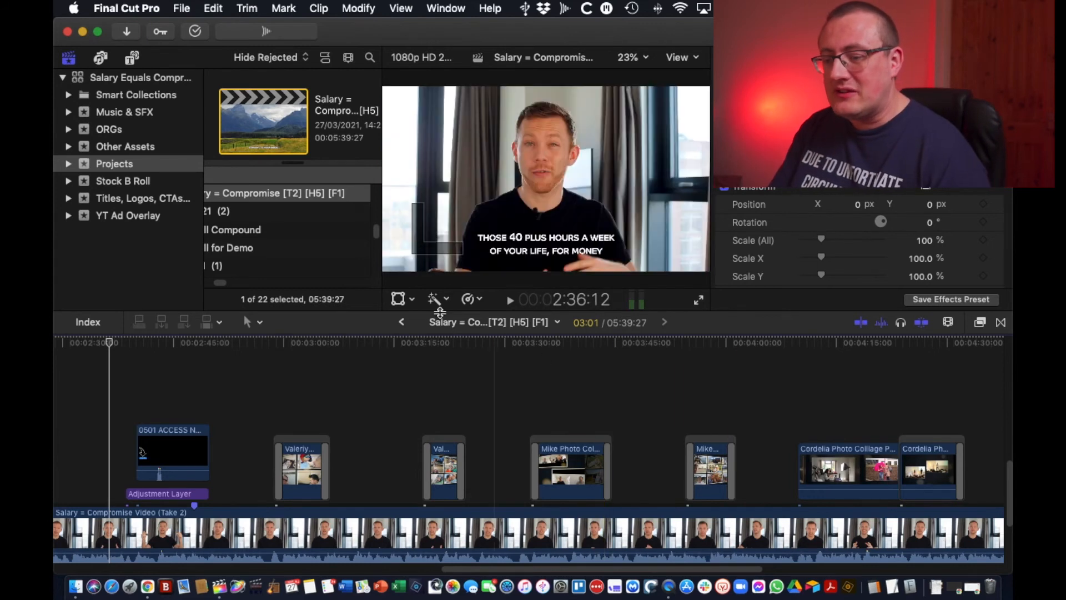
scroll(240, 219, "left", 5)
left_click(277, 230)
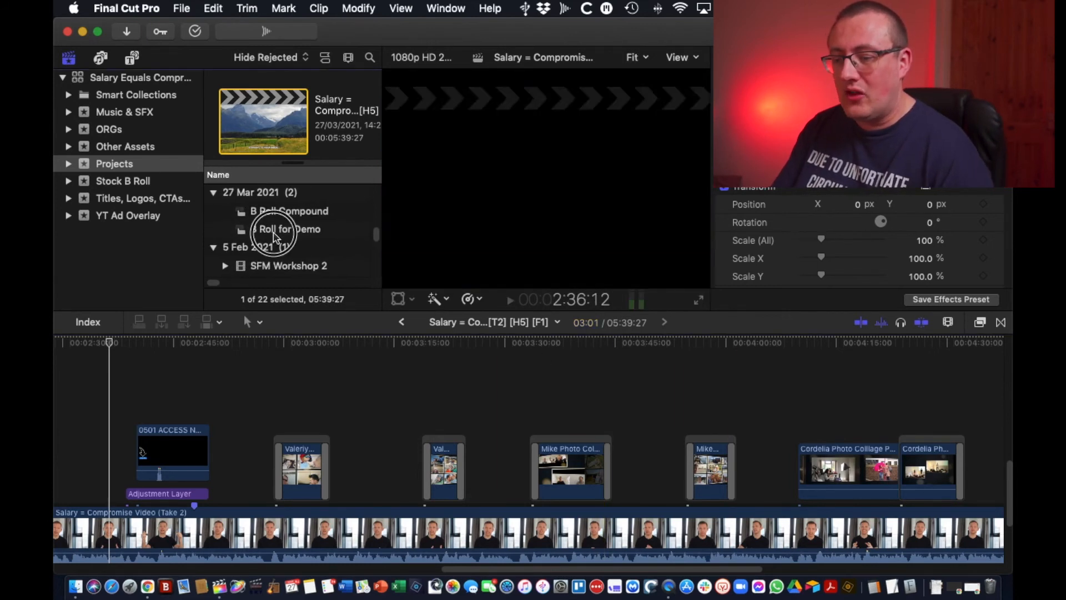
scroll(314, 234, "right", 3)
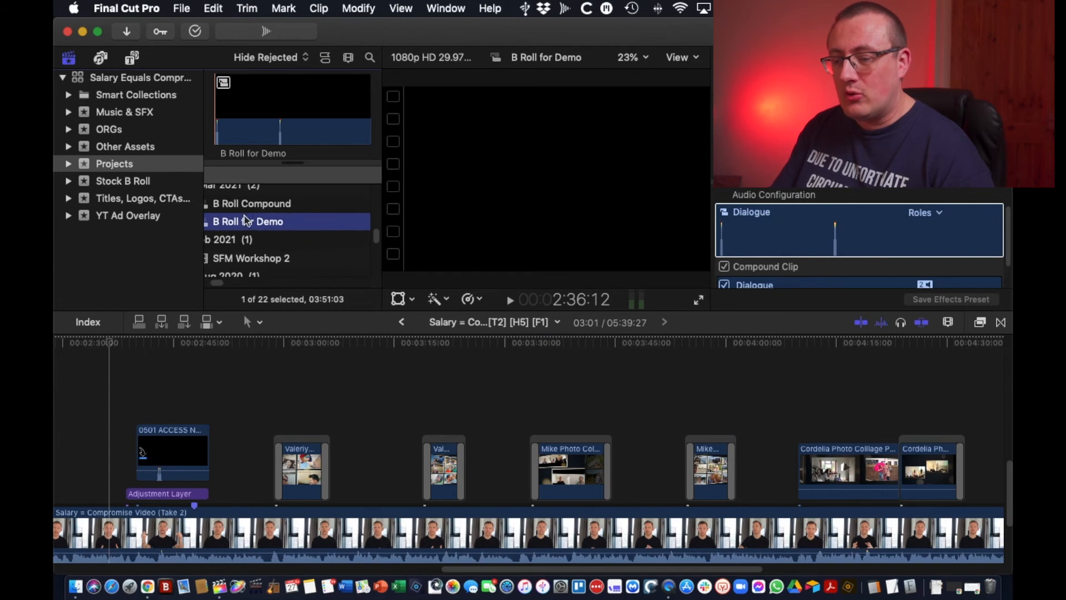
left_click_drag(225, 227, 247, 358)
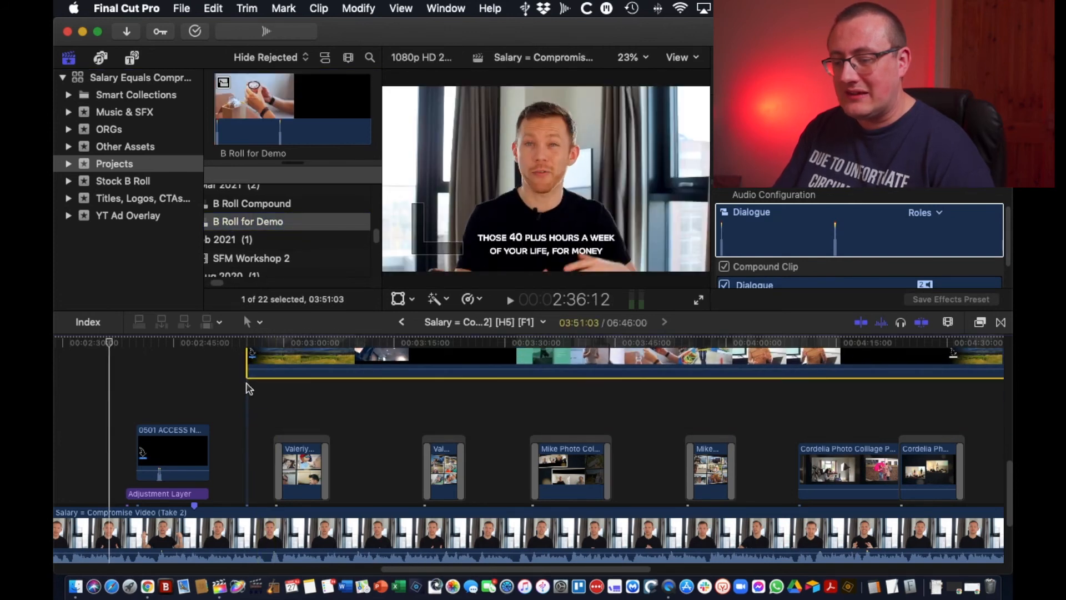
scroll(349, 366, "up", 4)
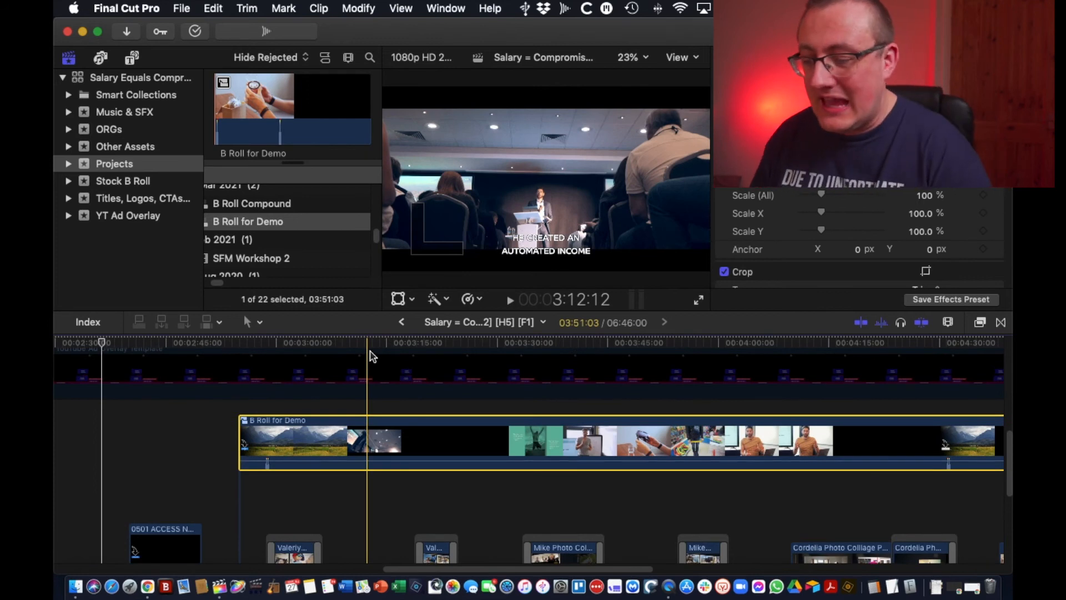
key("super+z")
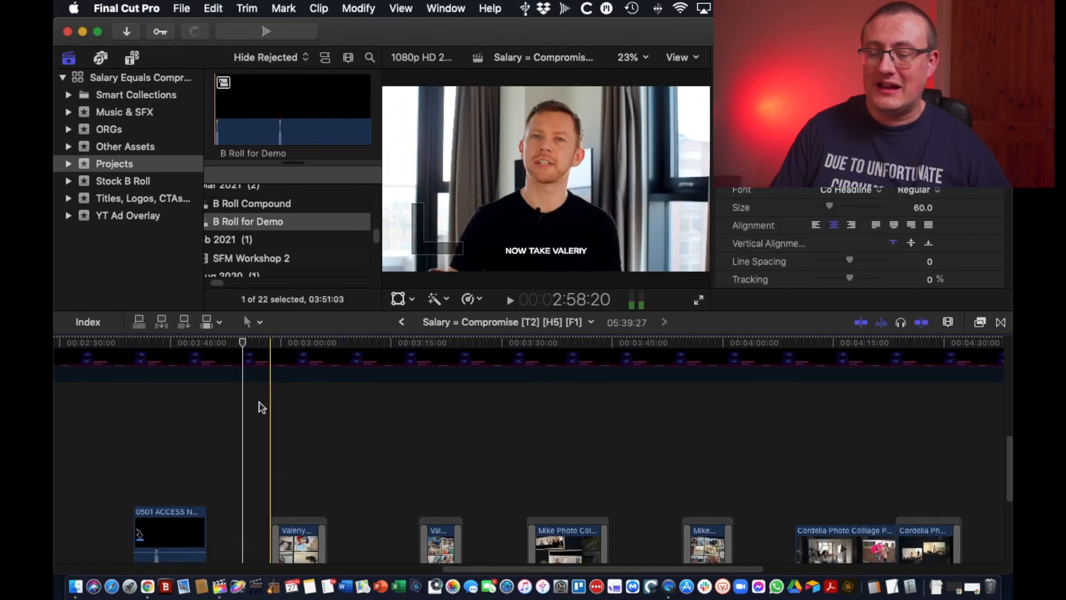
scroll(257, 405, "down", 6)
scroll(257, 405, "left", 3)
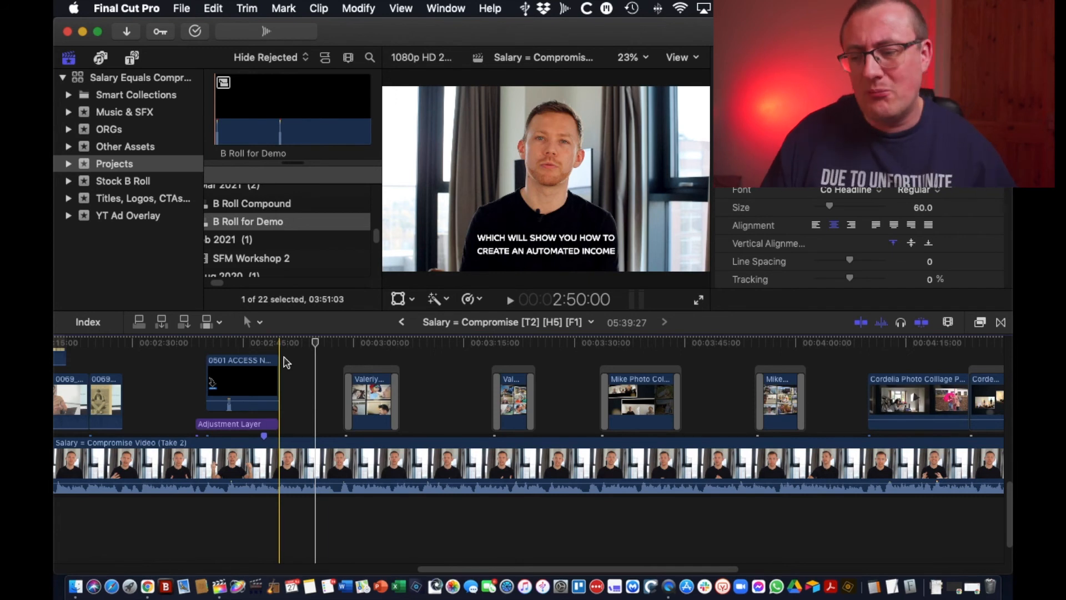
scroll(289, 419, "up", 6)
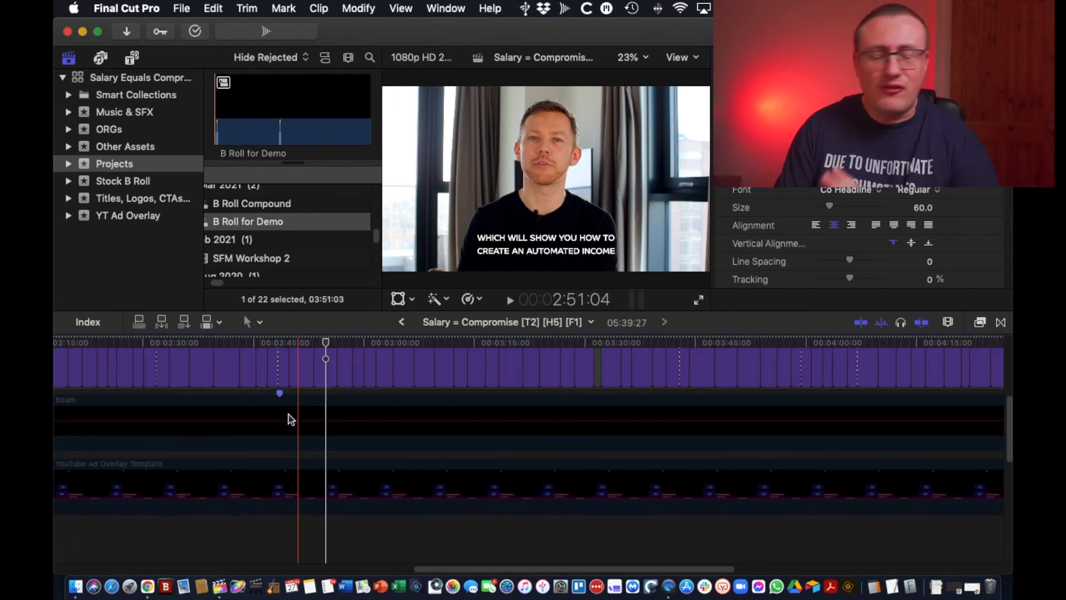